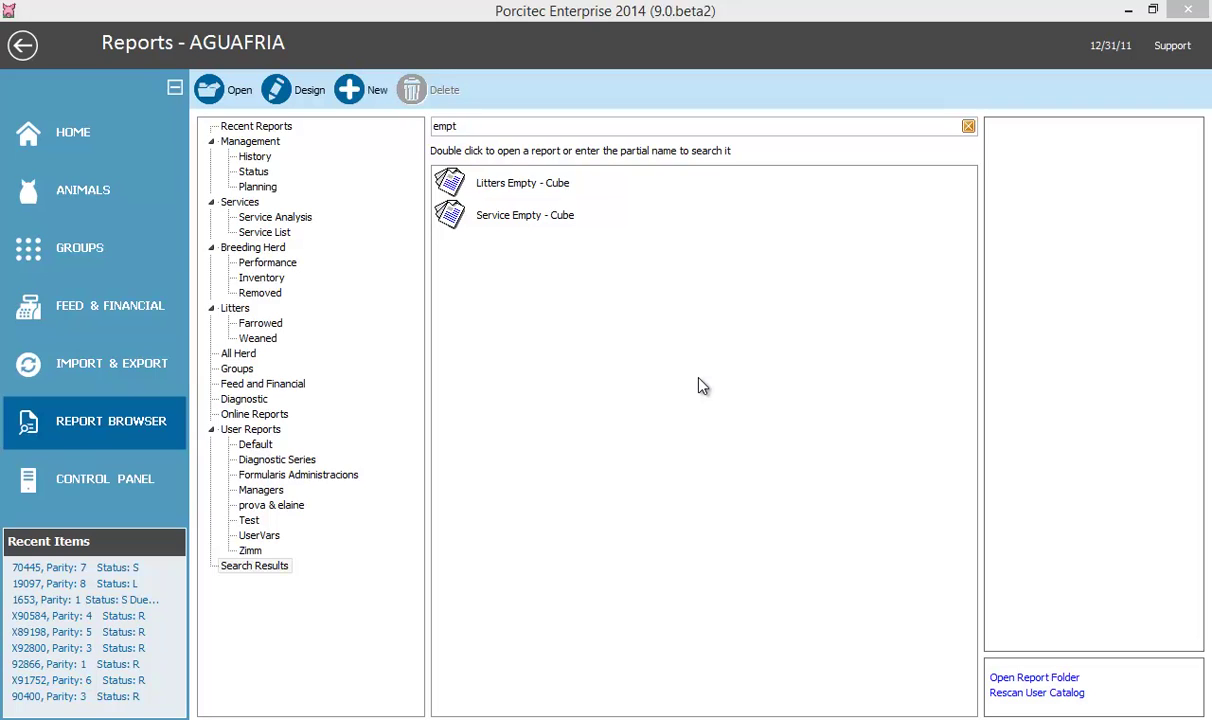
- Open the Litters Empty - Cube report for the date range 12/01/07 to 12/31/11
double_click(493, 189)
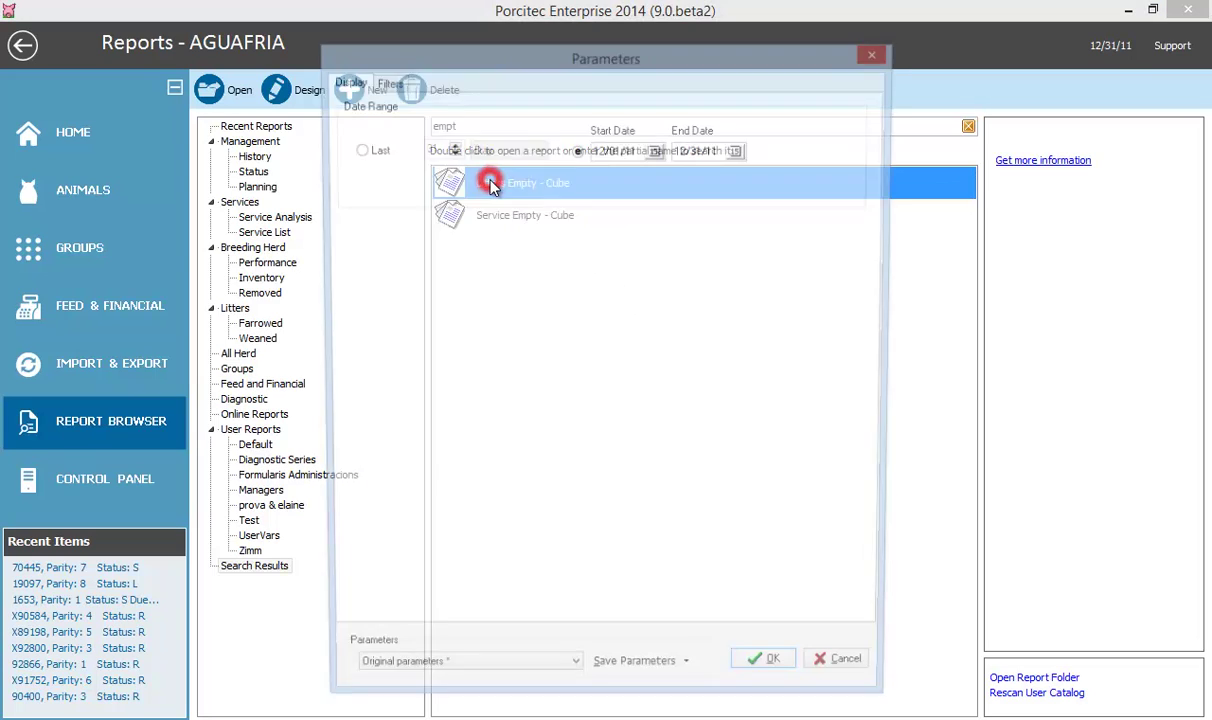
click(629, 149)
text(07)
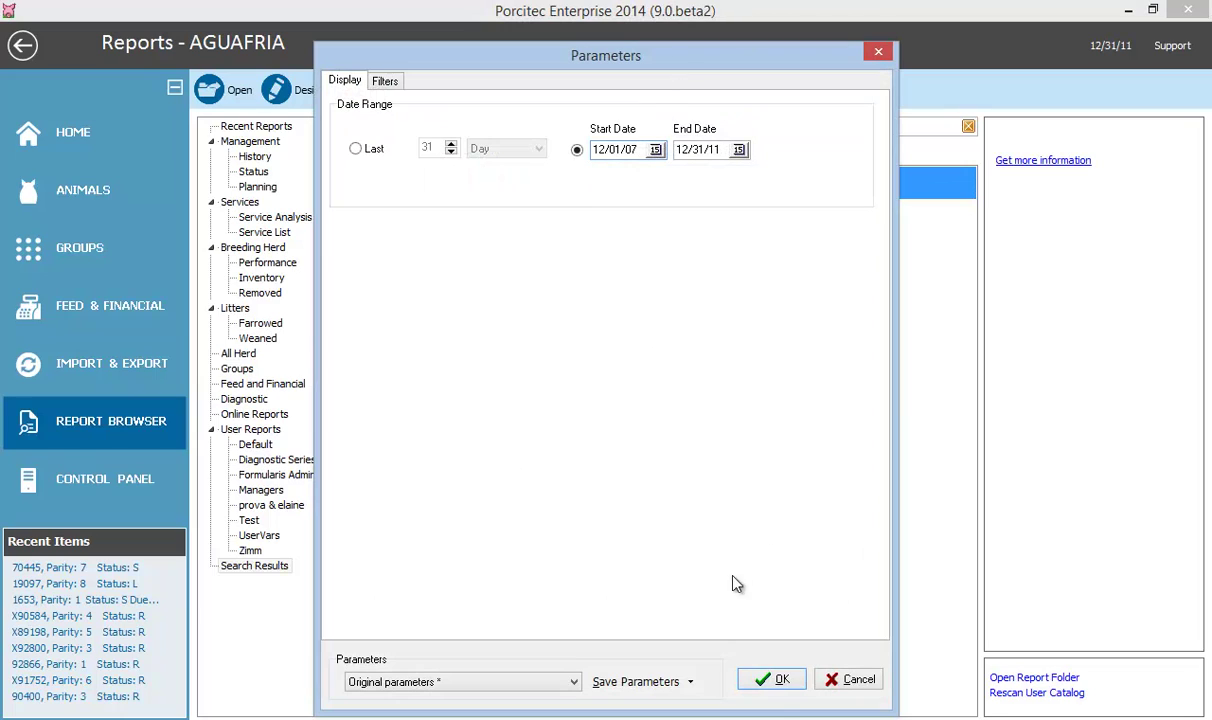
click(777, 680)
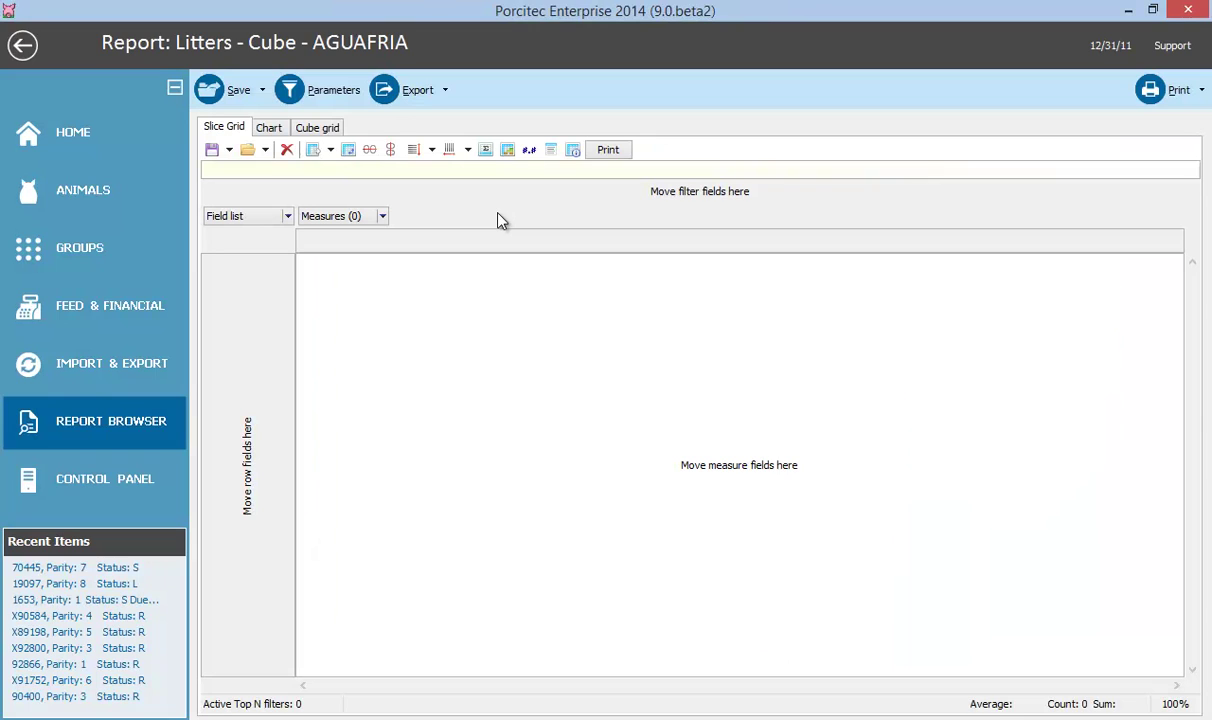
- Add the TOTALBORN field to the empty grid as a measure
click(287, 216)
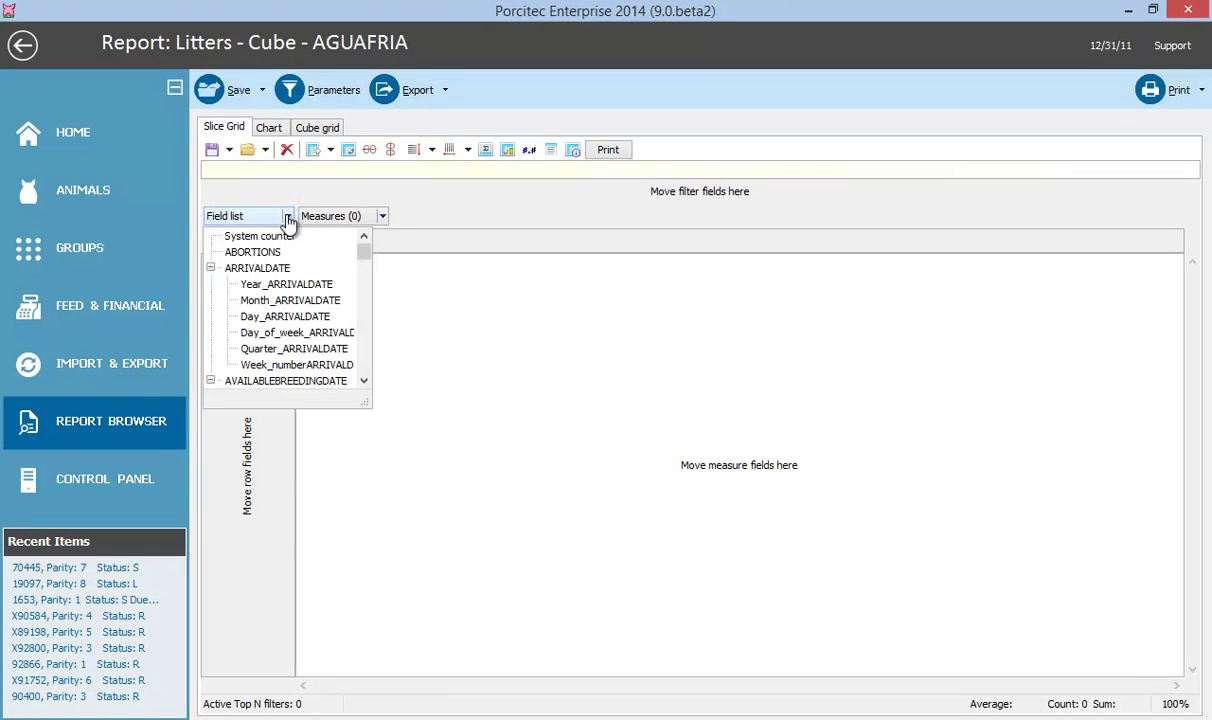
scroll(360, 390, down, 10)
scroll(363, 390, down, 5)
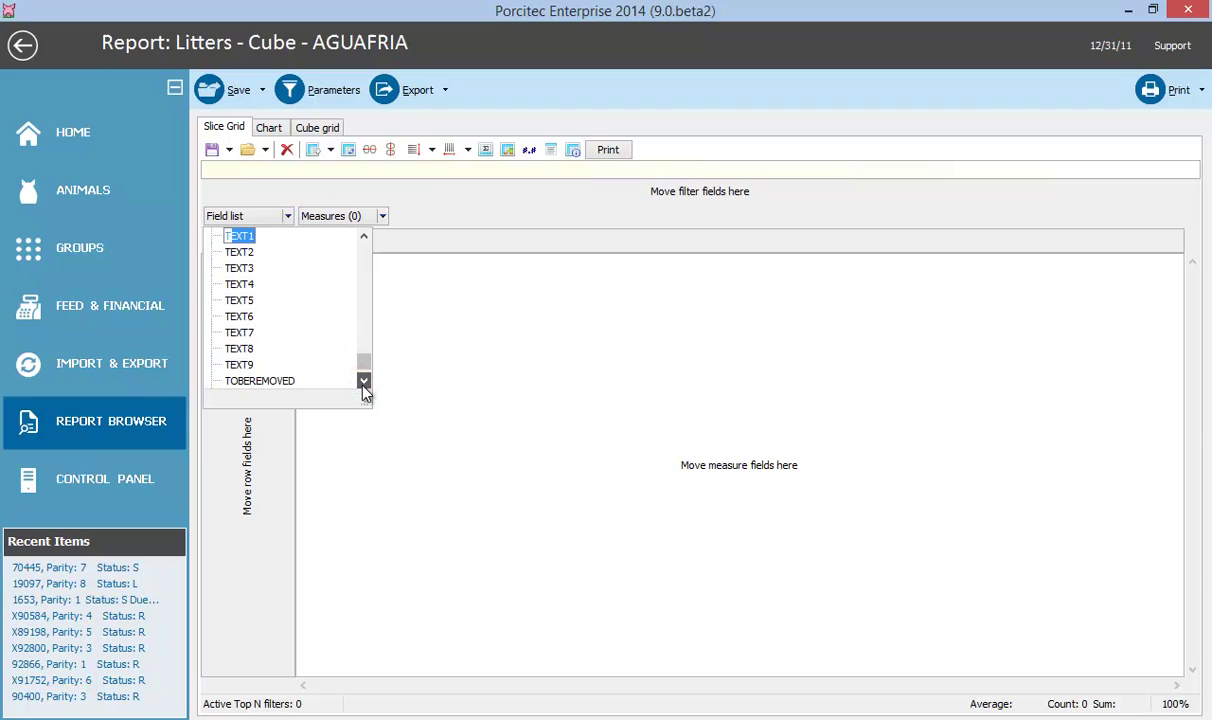
drag(253, 316, 476, 383)
click(607, 336)
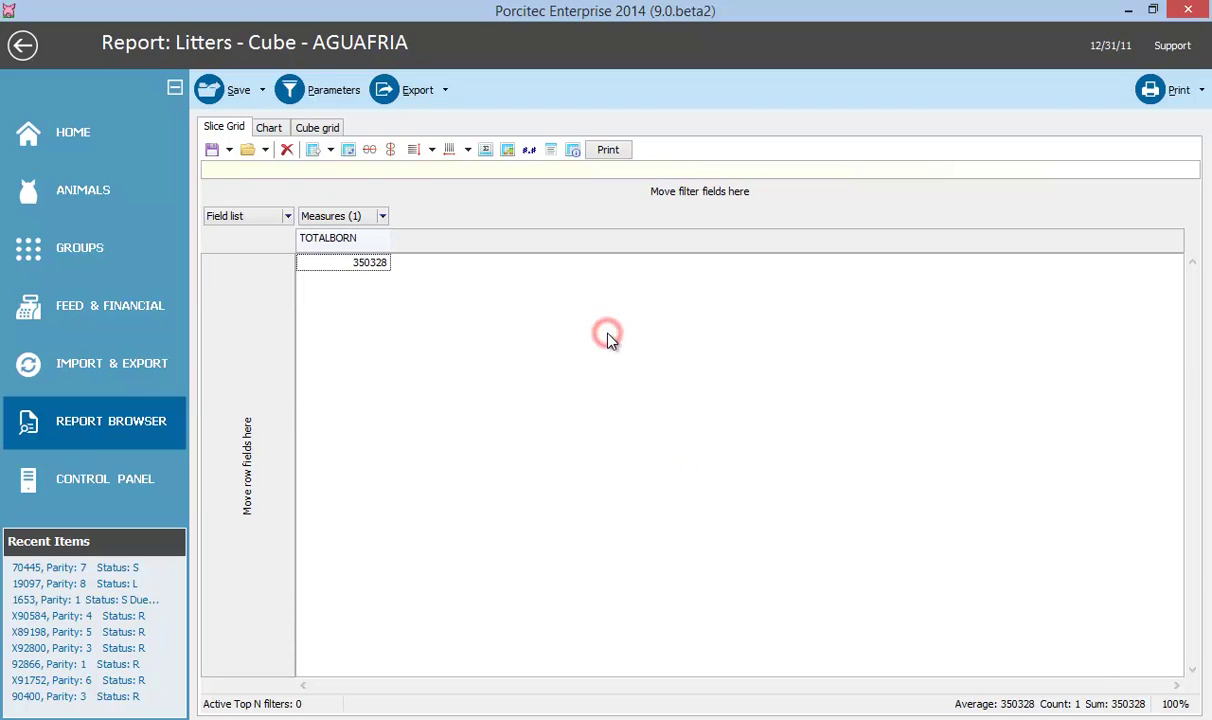
- Set the TOTALBORN measure to aggregate as Average and display in the 1234.50 number format
click(485, 149)
click(527, 298)
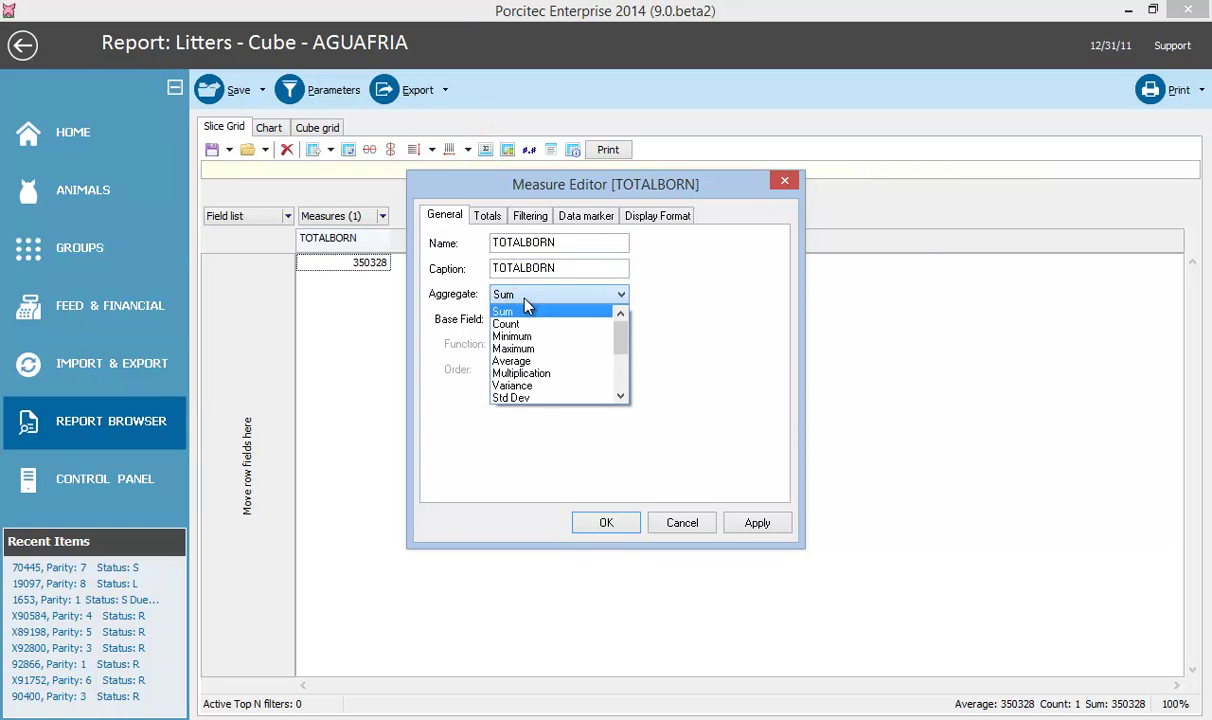
click(524, 362)
click(662, 215)
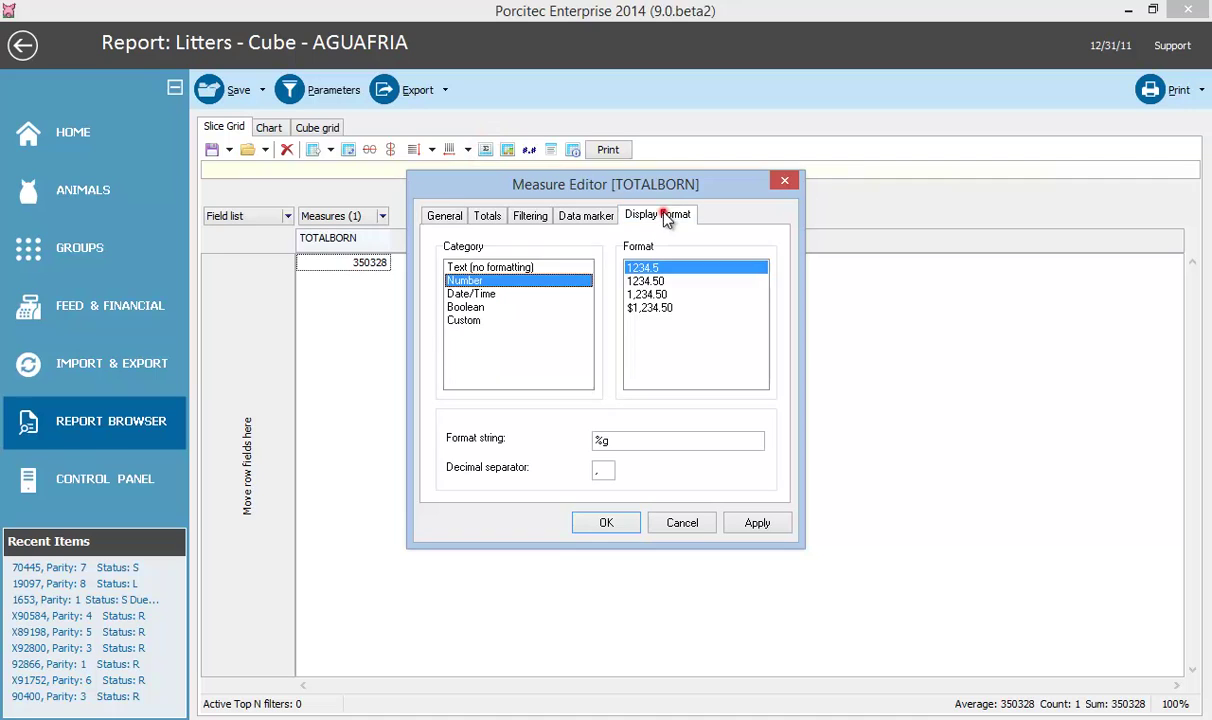
click(645, 281)
click(606, 524)
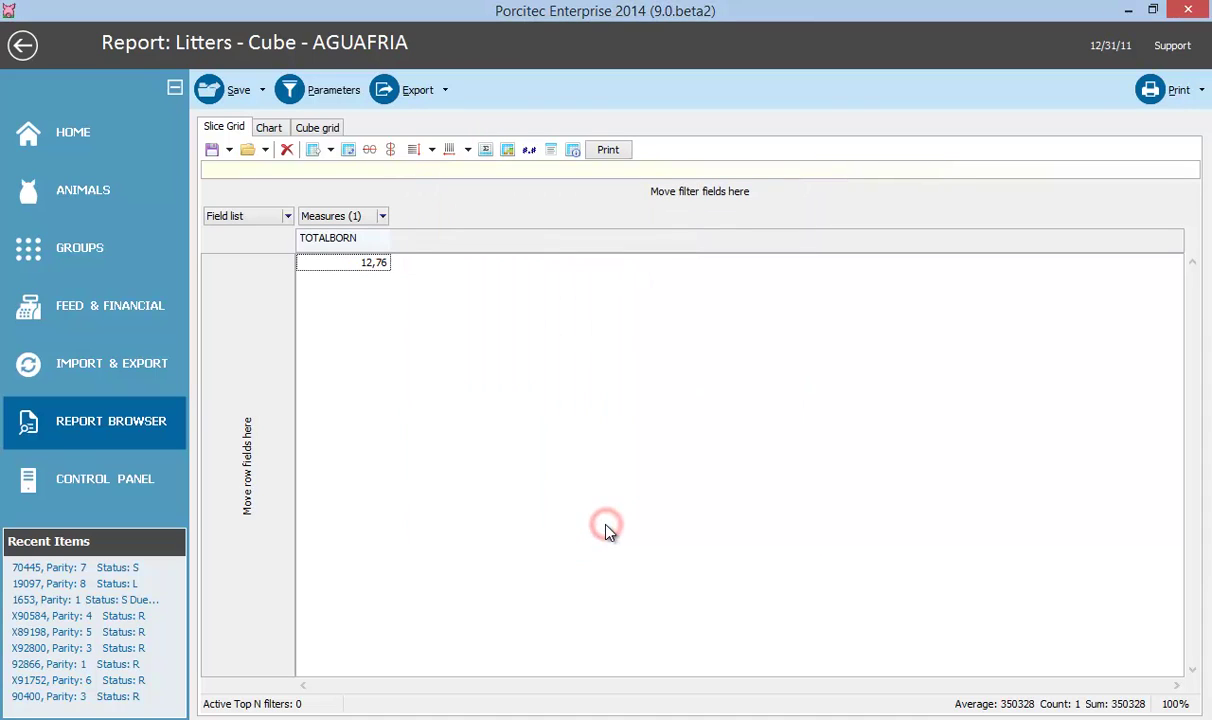
click(492, 499)
- Add the PARITY field as a column dimension after the measures
click(287, 217)
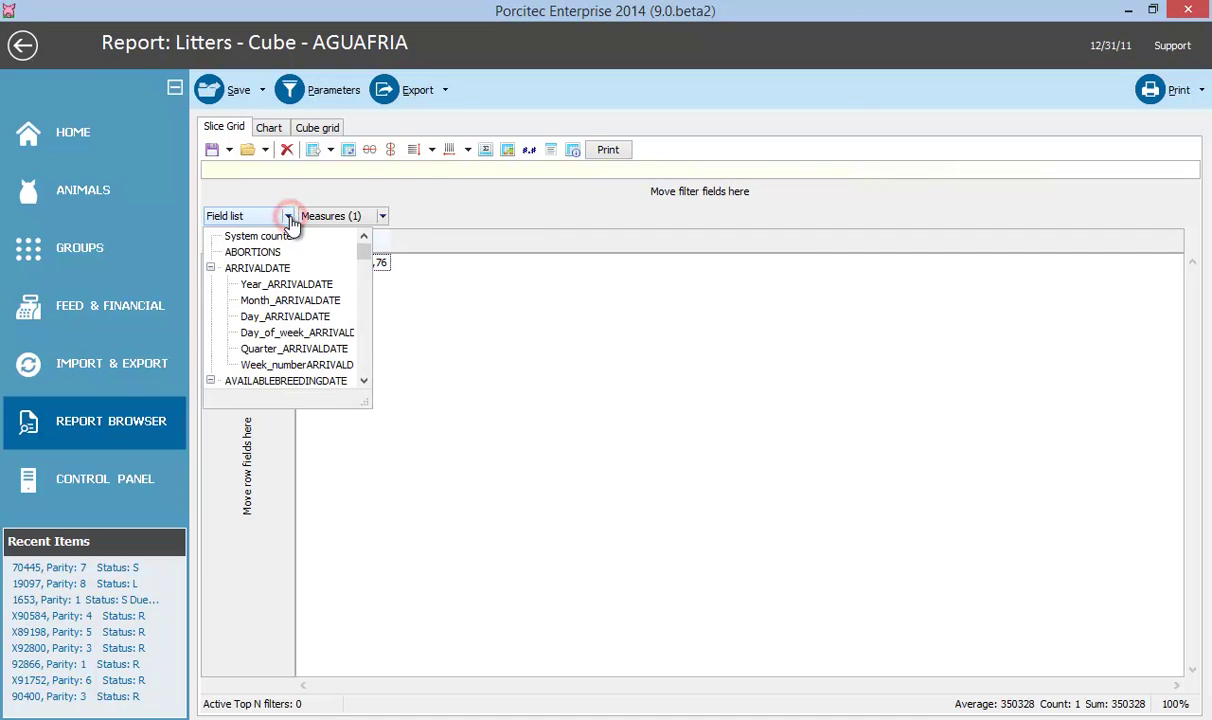
scroll(285, 300, down, 5)
drag(240, 284, 410, 222)
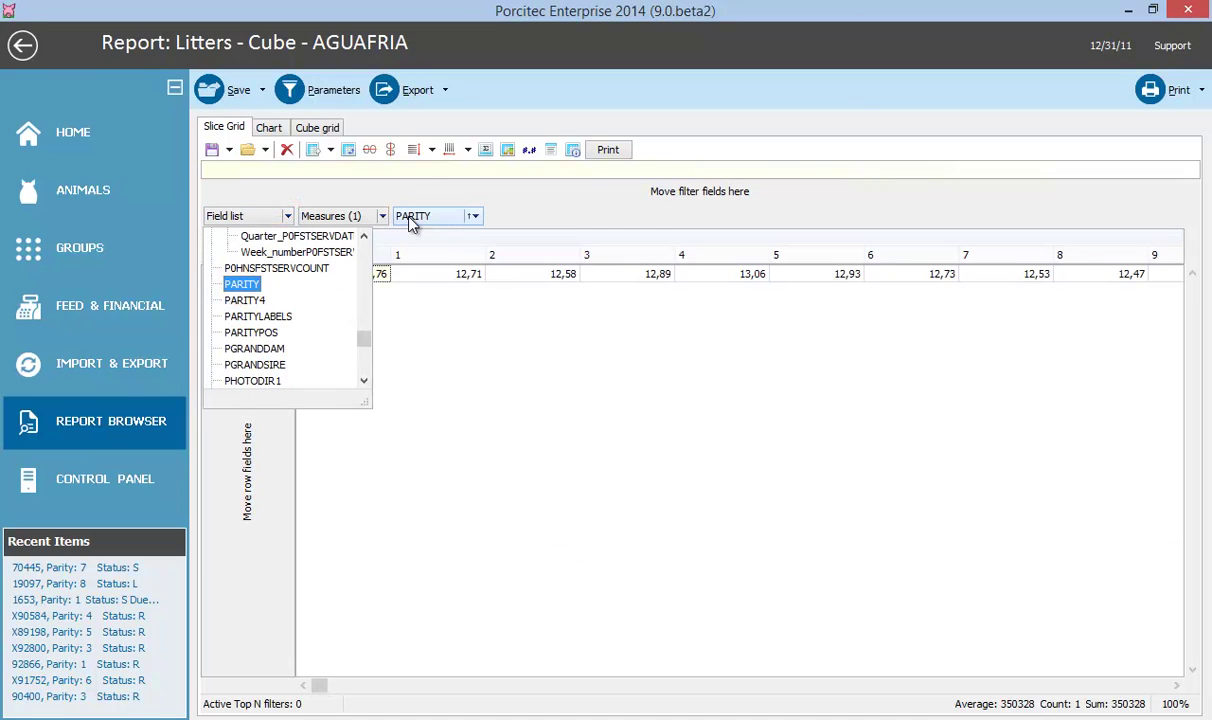
click(485, 386)
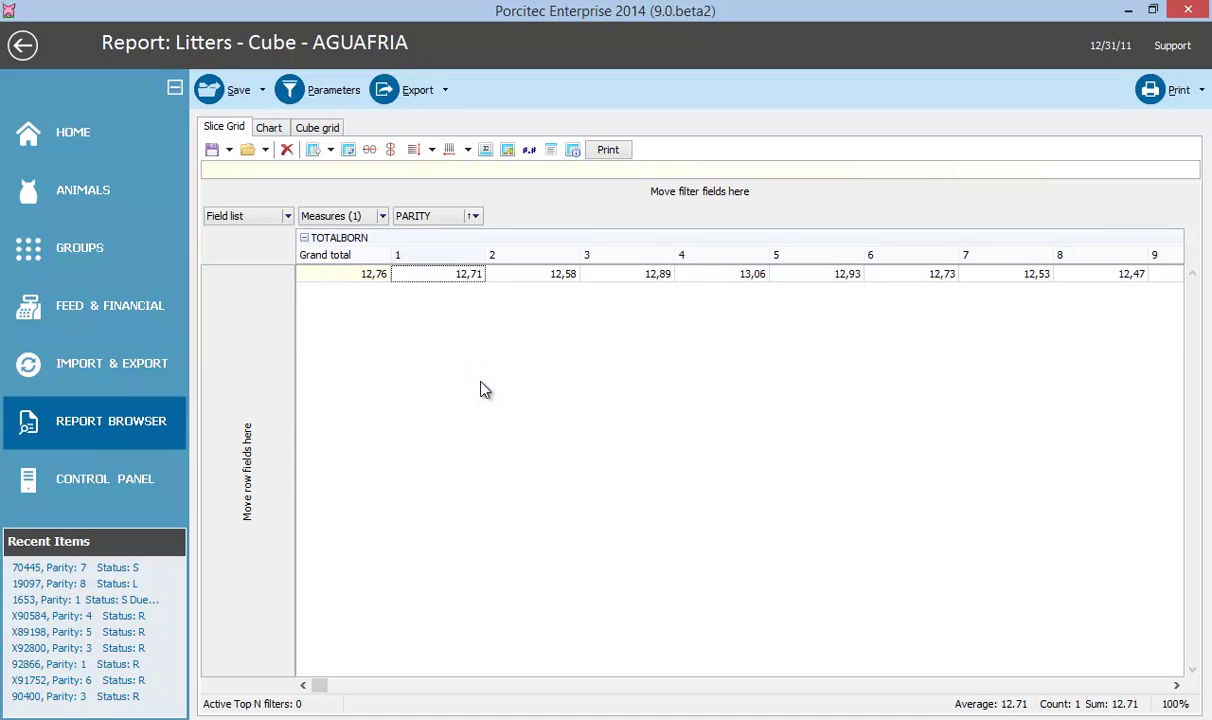
- Add the GENETICS field as the row dimension of the grid
click(287, 217)
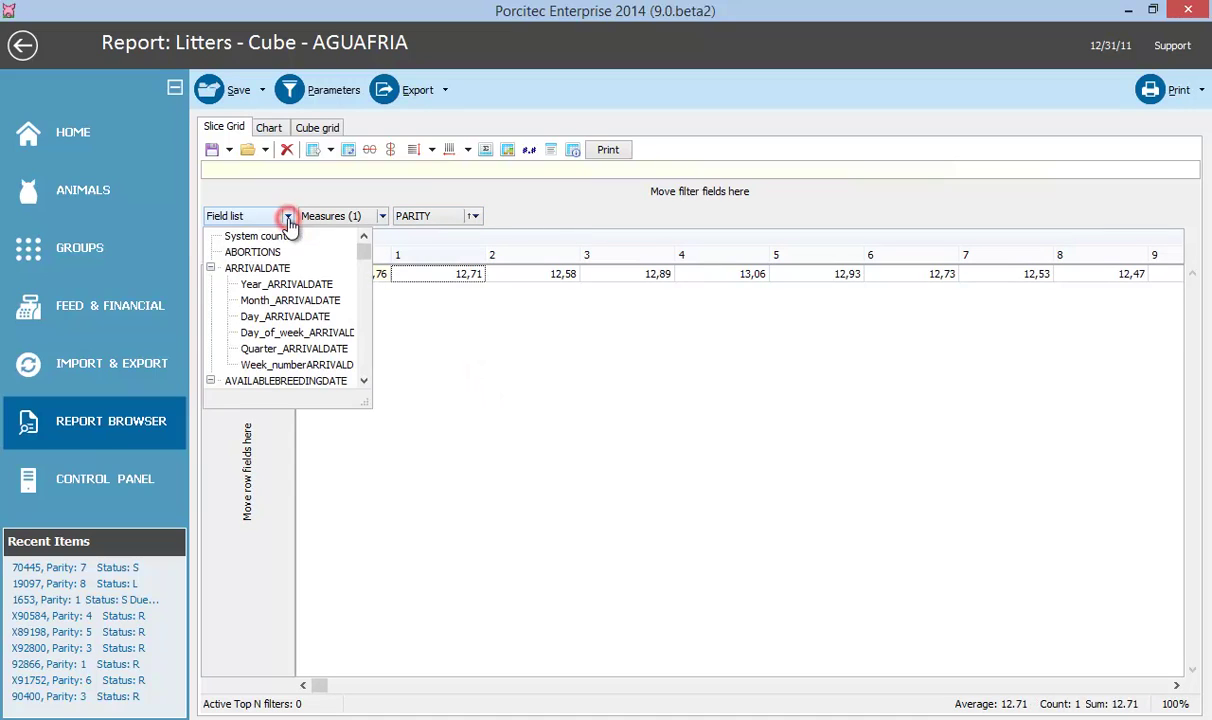
scroll(258, 330, down, 5)
drag(245, 380, 230, 512)
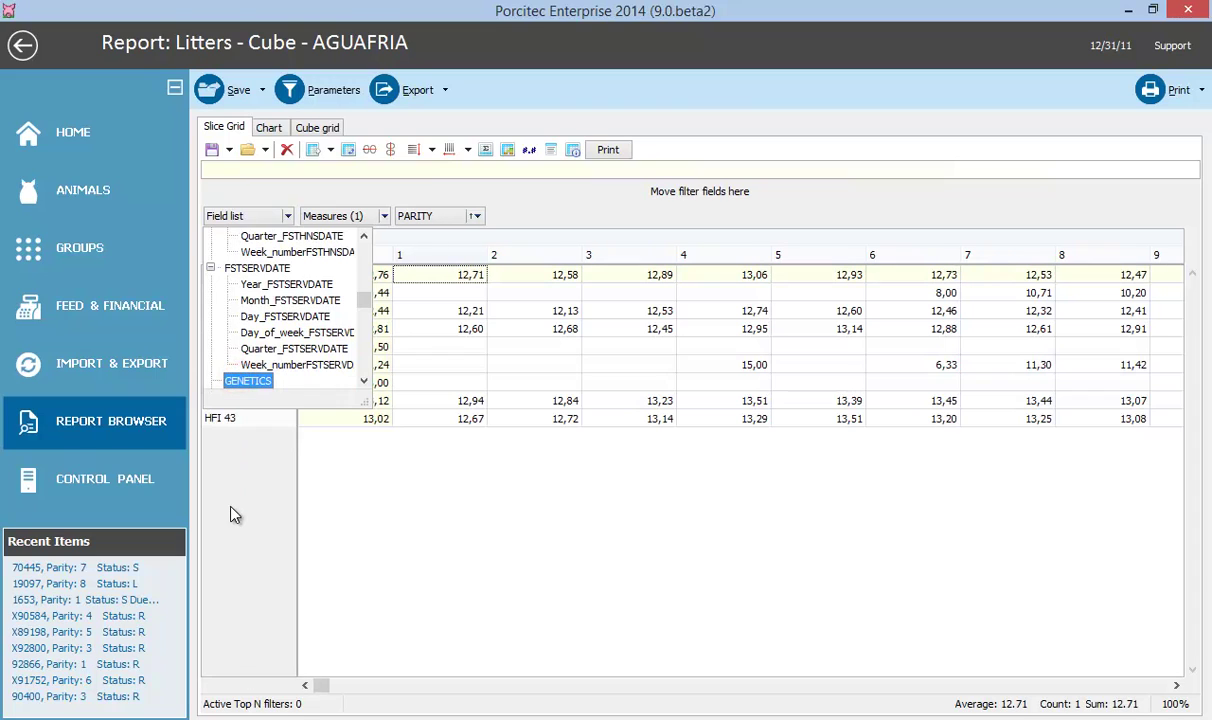
click(468, 543)
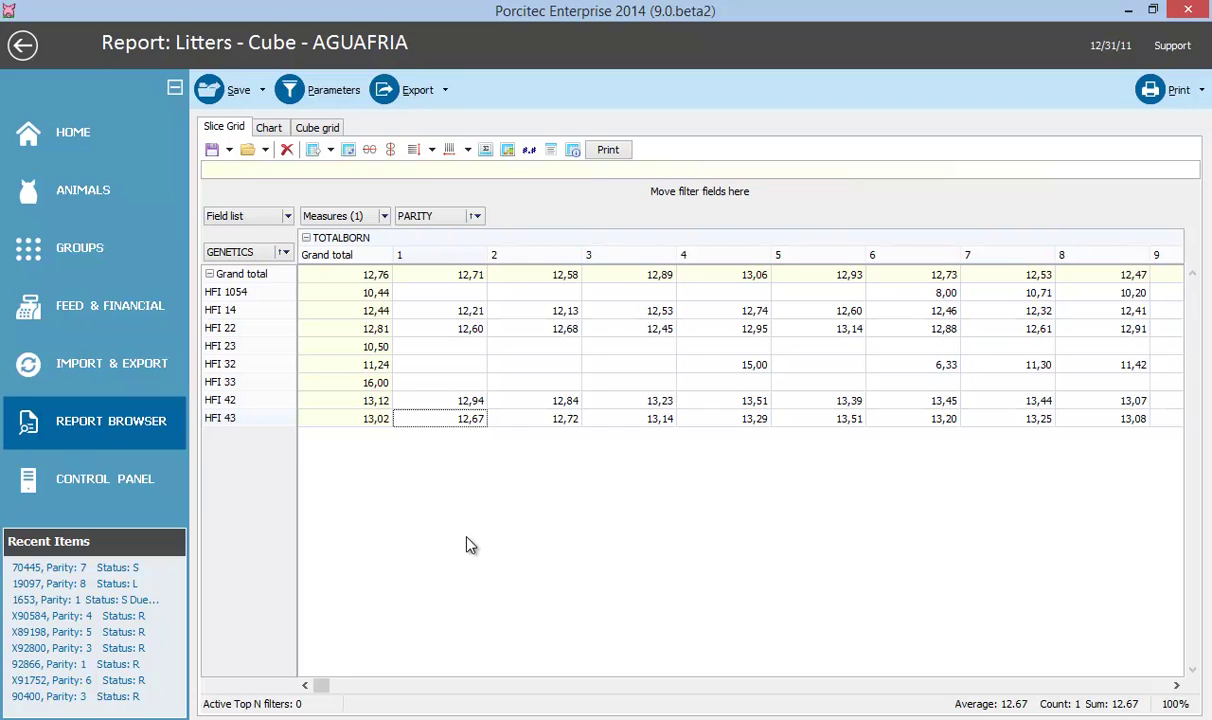
- Add Year_BIRTHINGDATE as a second row dimension beside GENETICS, and remove it from the grid again
click(285, 216)
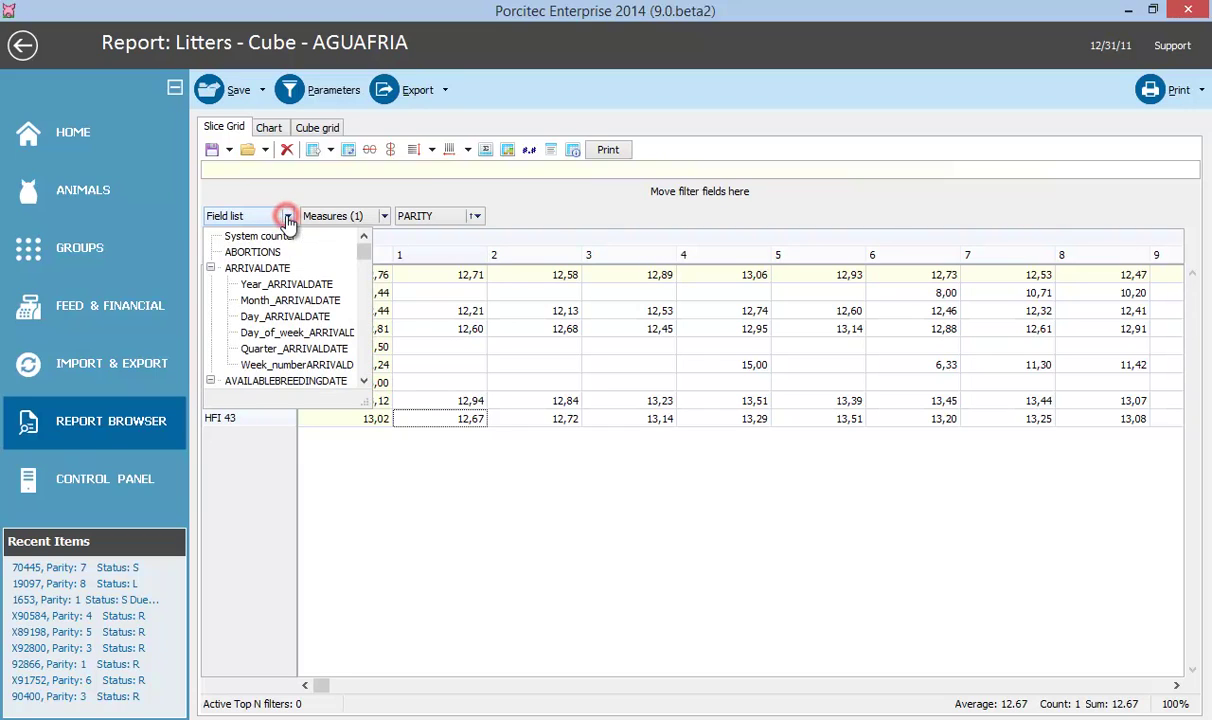
click(366, 381)
drag(368, 384, 371, 387)
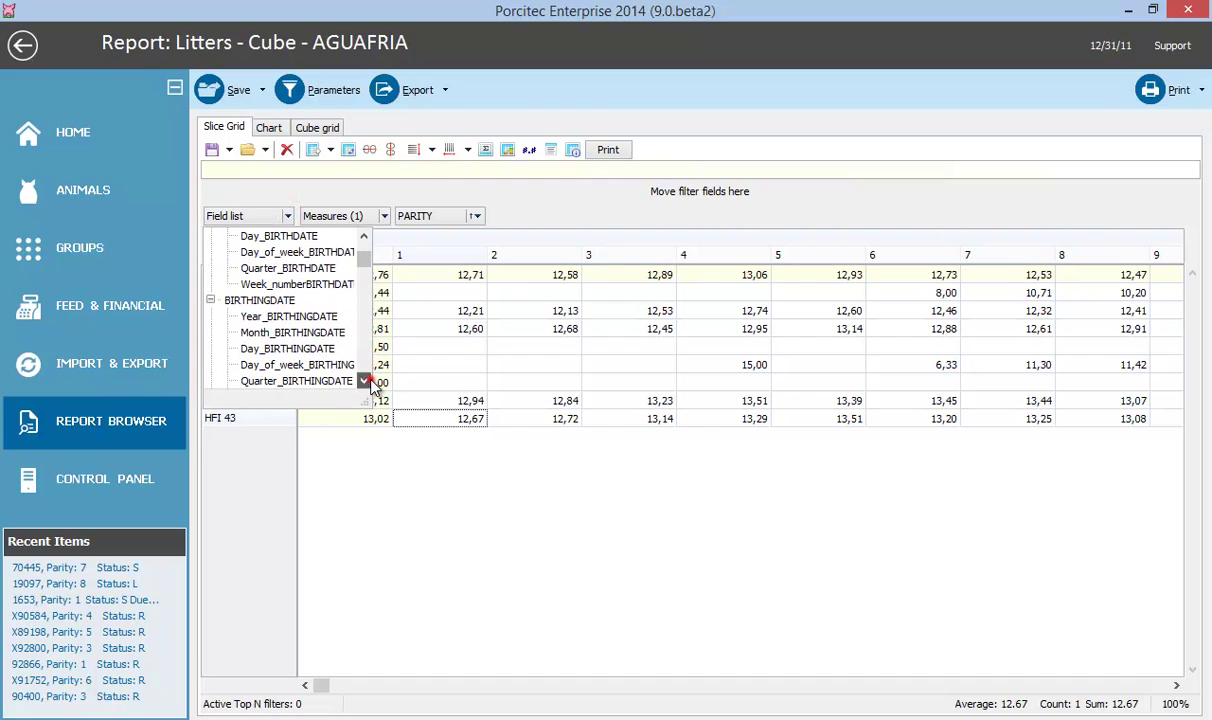
drag(283, 316, 255, 469)
click(445, 408)
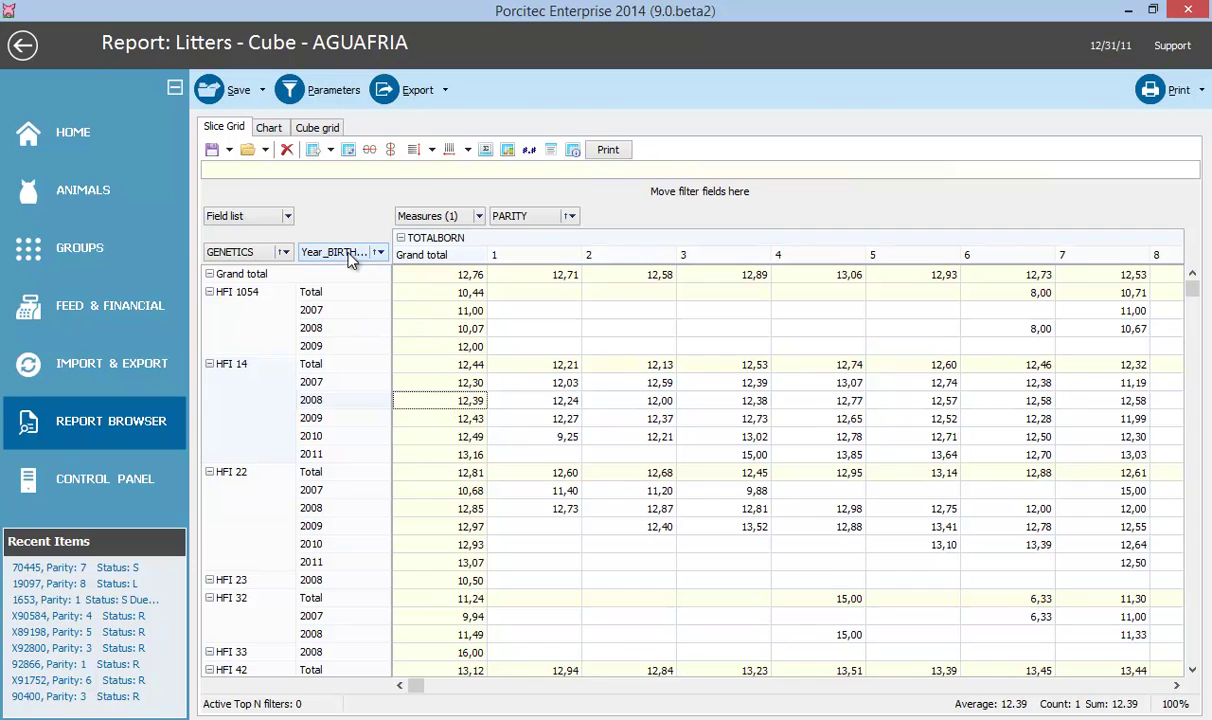
drag(345, 254, 243, 228)
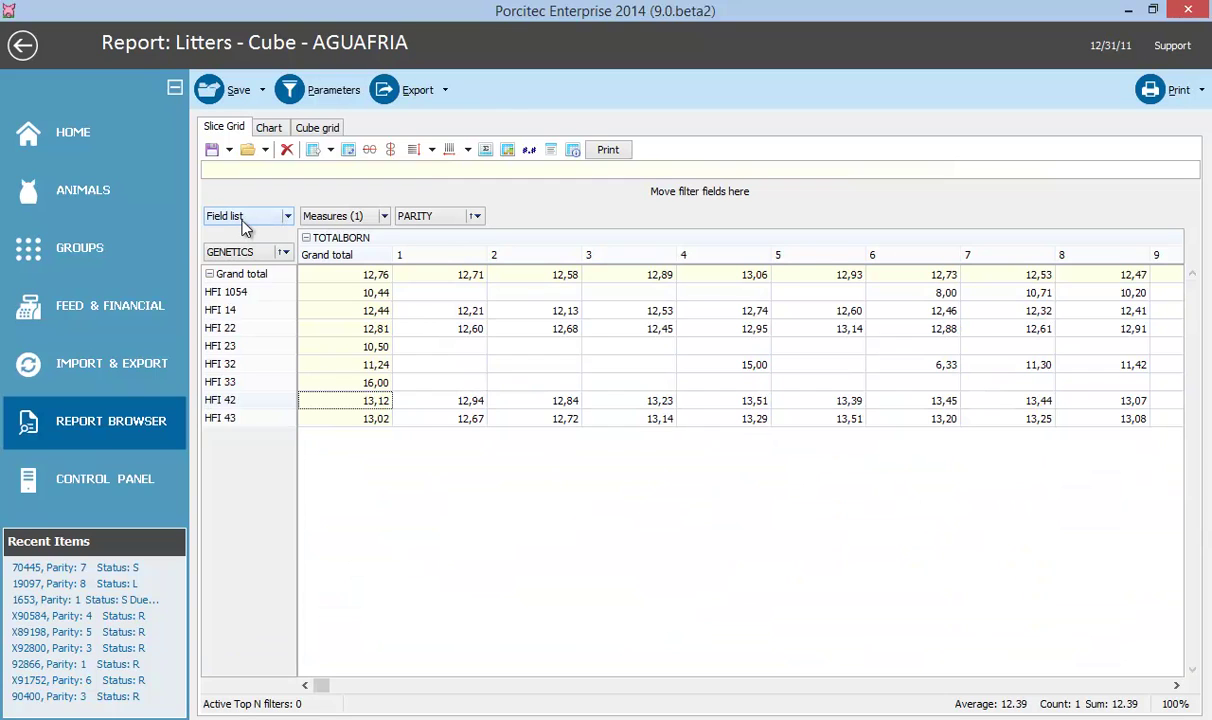
- Enlarge the field list and add the STILLBORN field to the grid as a second measure
click(287, 216)
drag(364, 250, 371, 556)
click(375, 571)
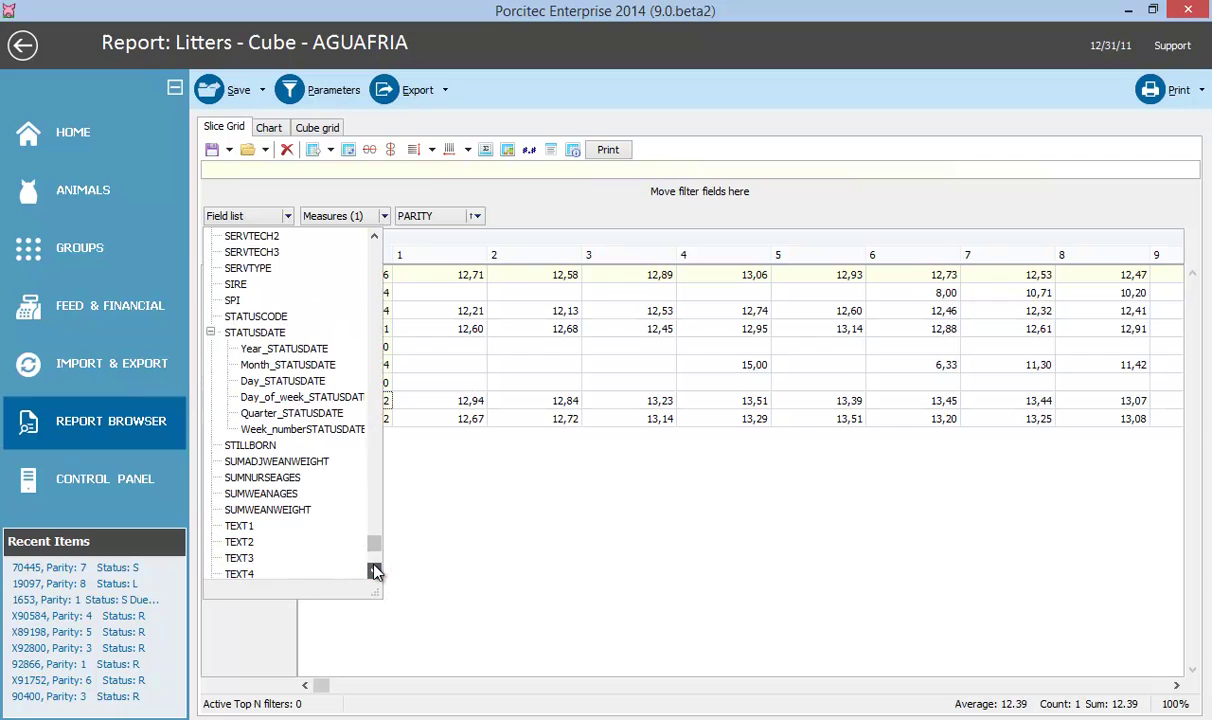
click(375, 571)
drag(250, 397, 519, 507)
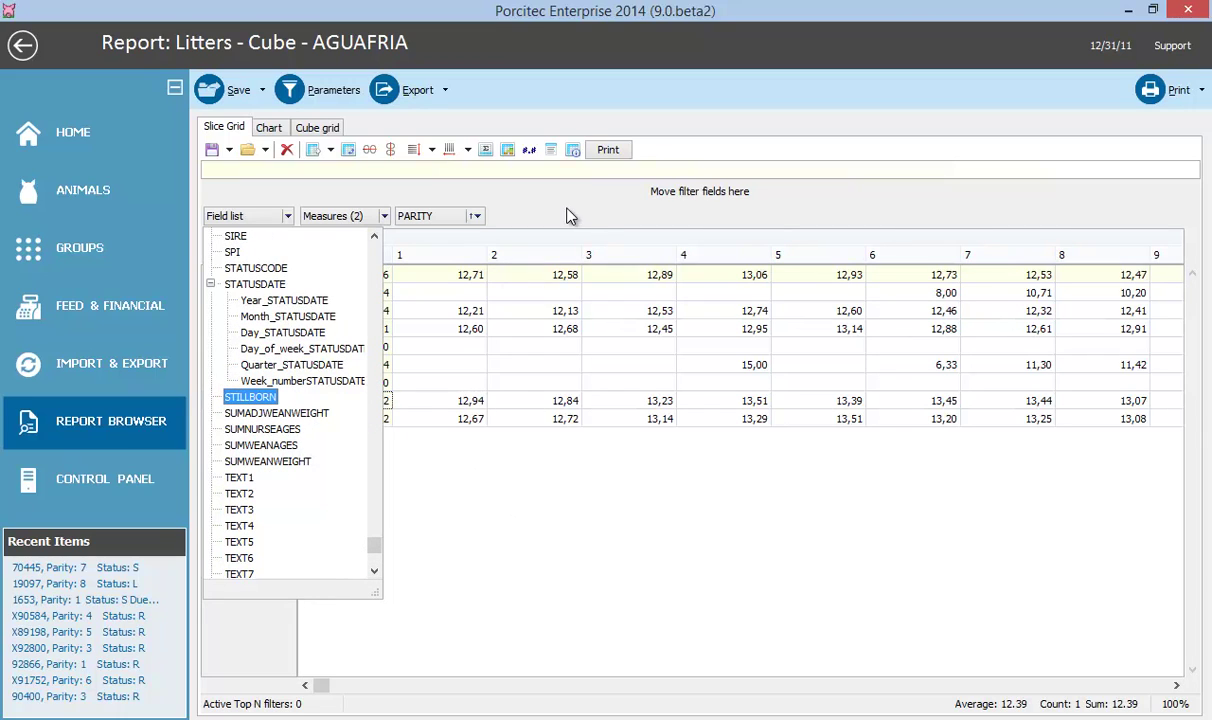
click(566, 213)
- Place PARITY ahead of the measures in the column area, and highlight the TOTALBORN and STILLBORN columns of parity 1
drag(428, 215, 310, 222)
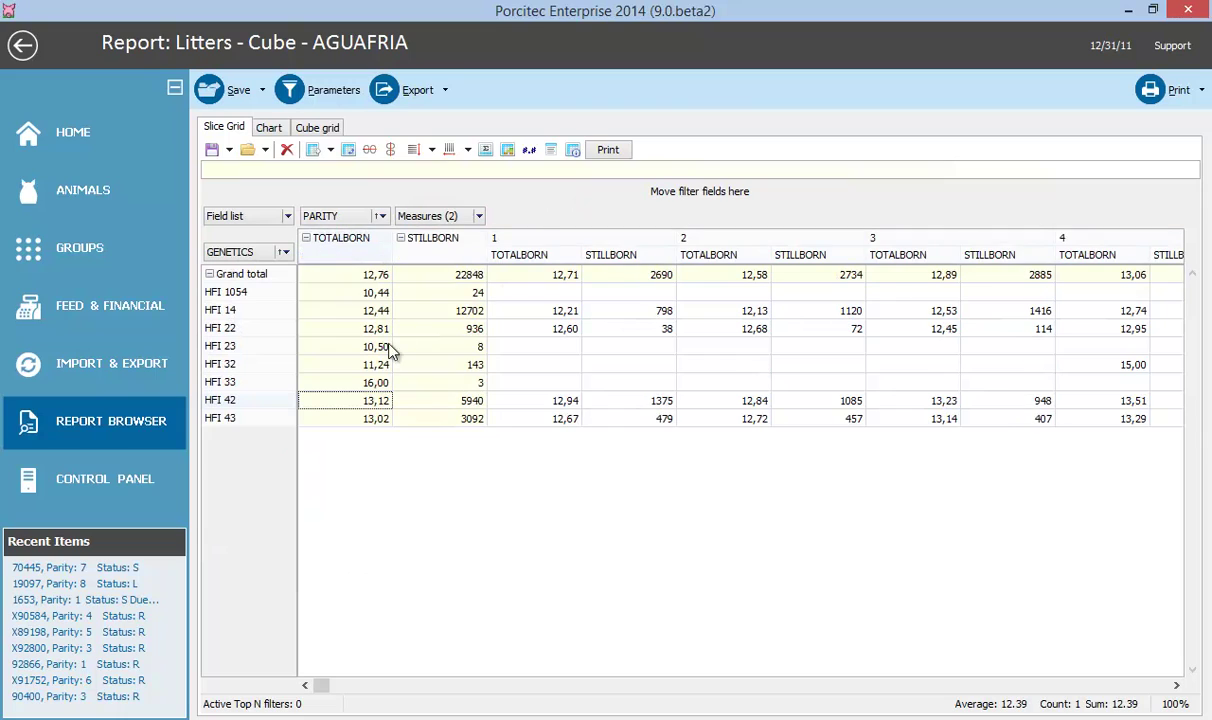
click(563, 241)
click(540, 257)
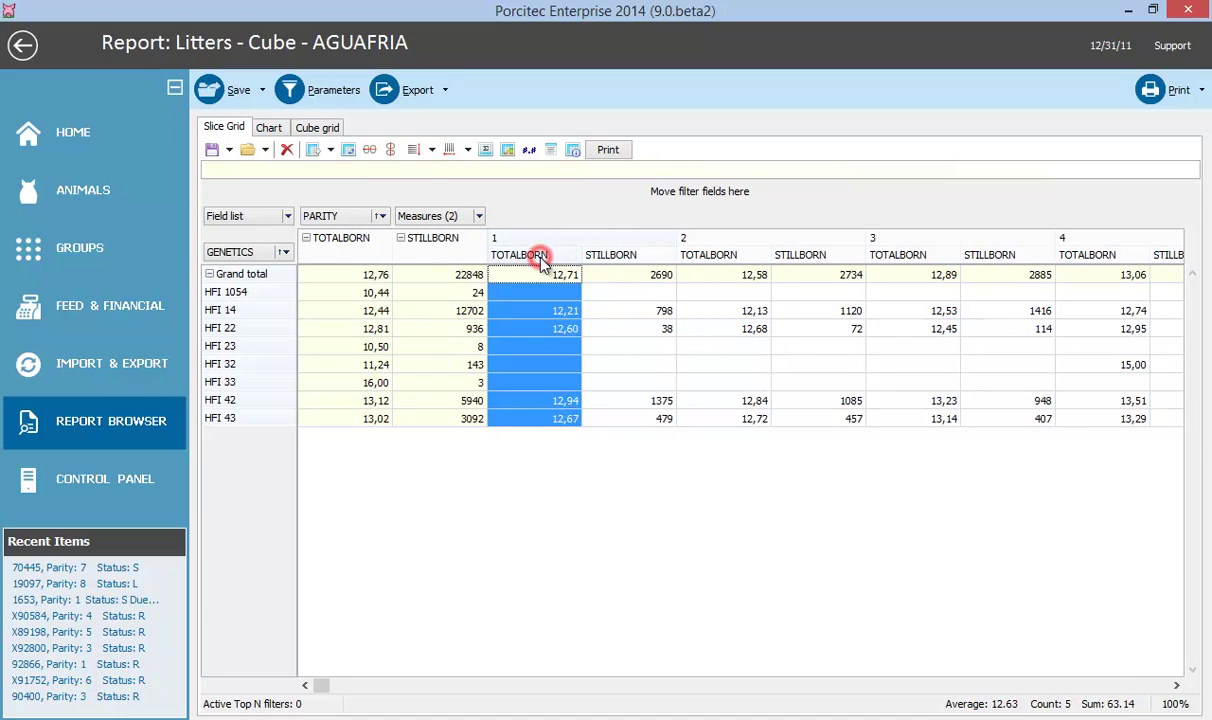
click(612, 252)
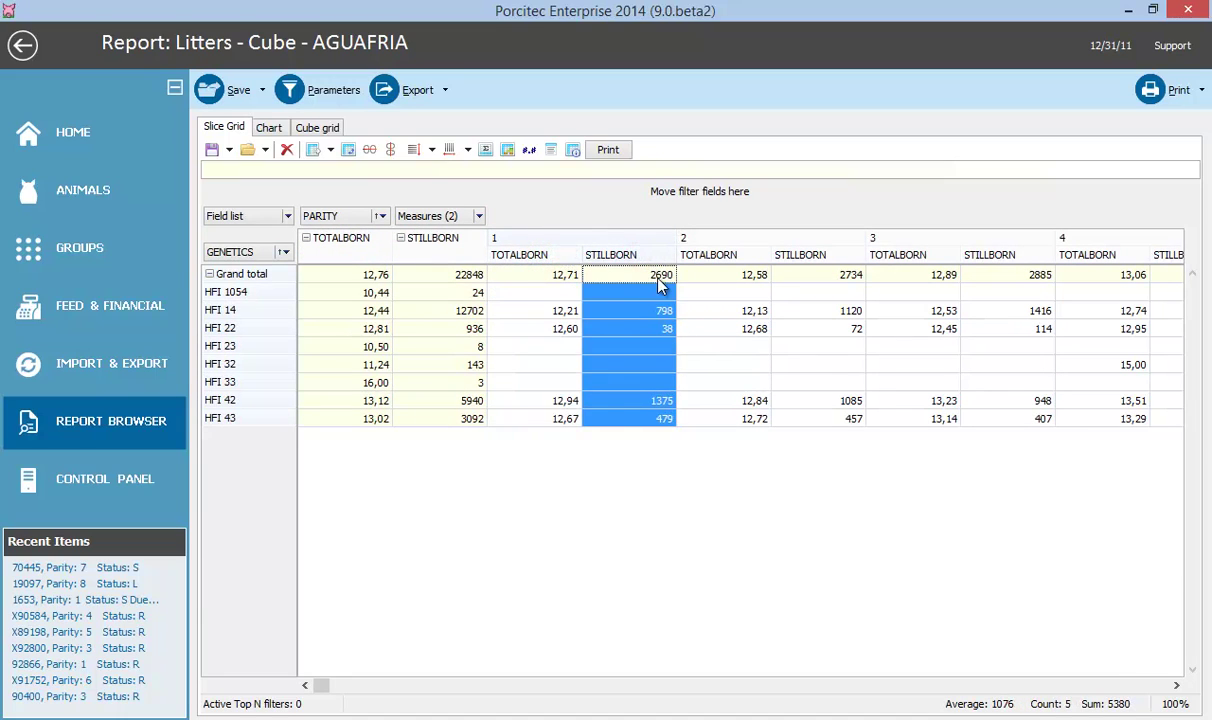
- Set the STILLBORN measure to aggregate as Average and display in the 1234.50 number format
click(654, 276)
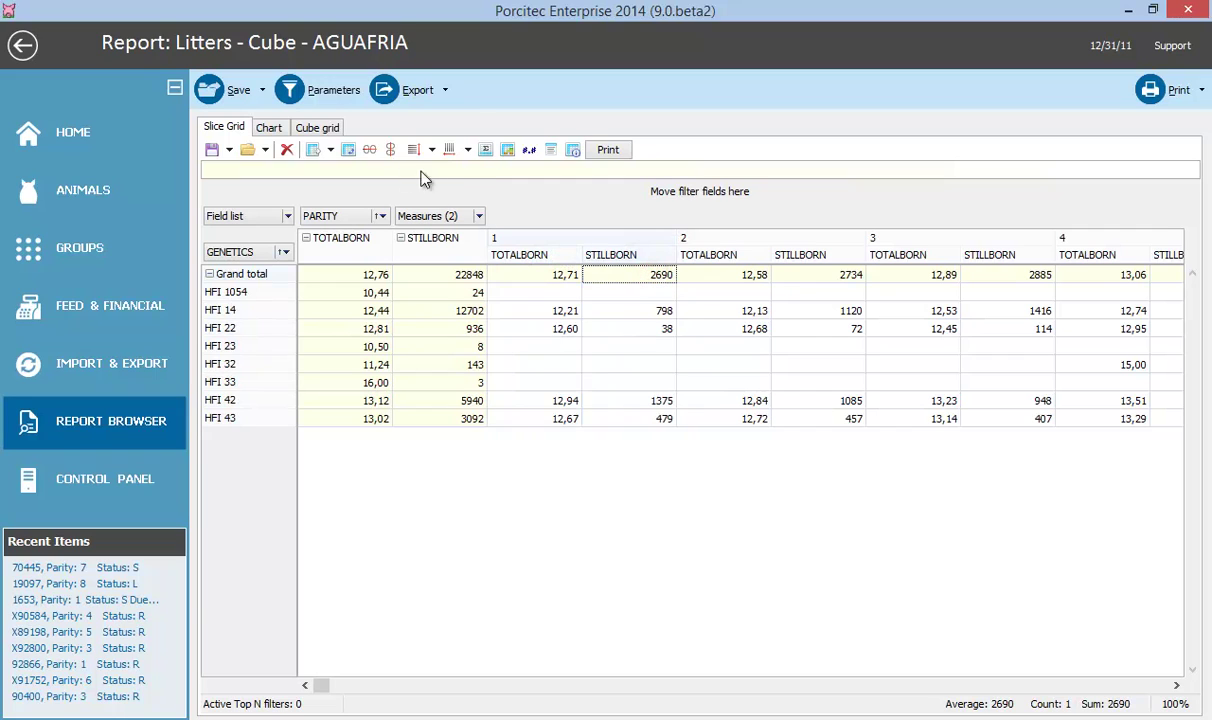
click(485, 149)
click(532, 295)
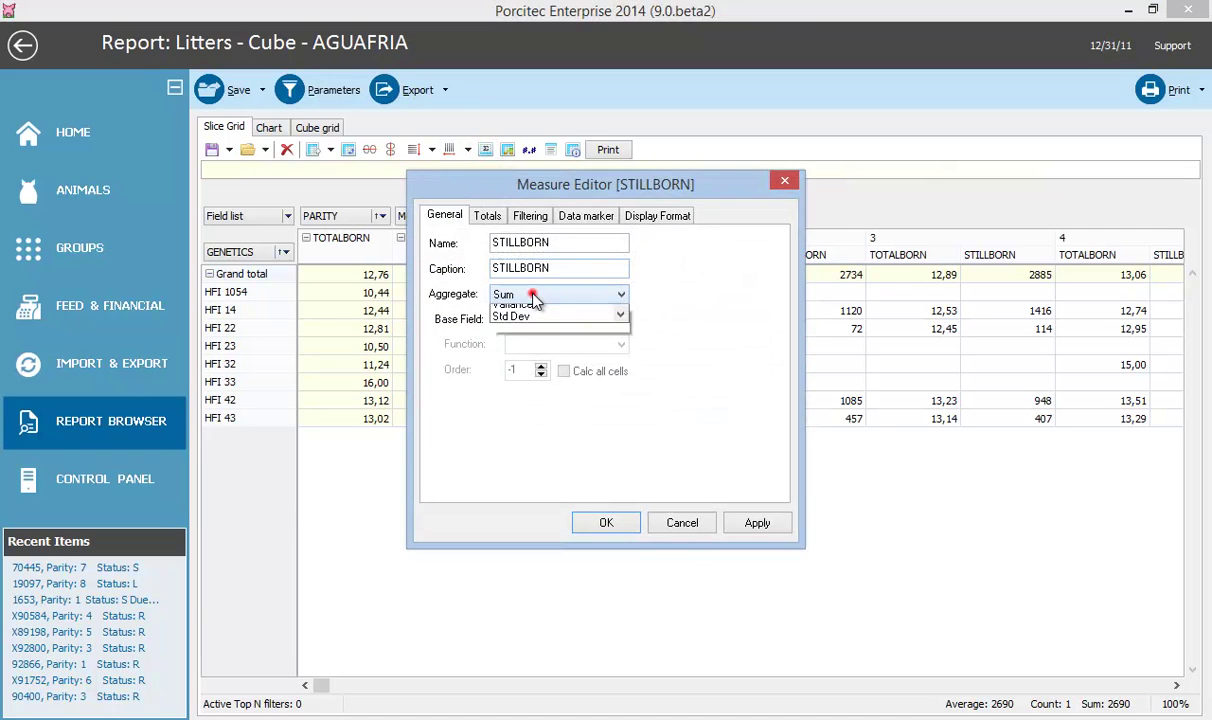
click(515, 360)
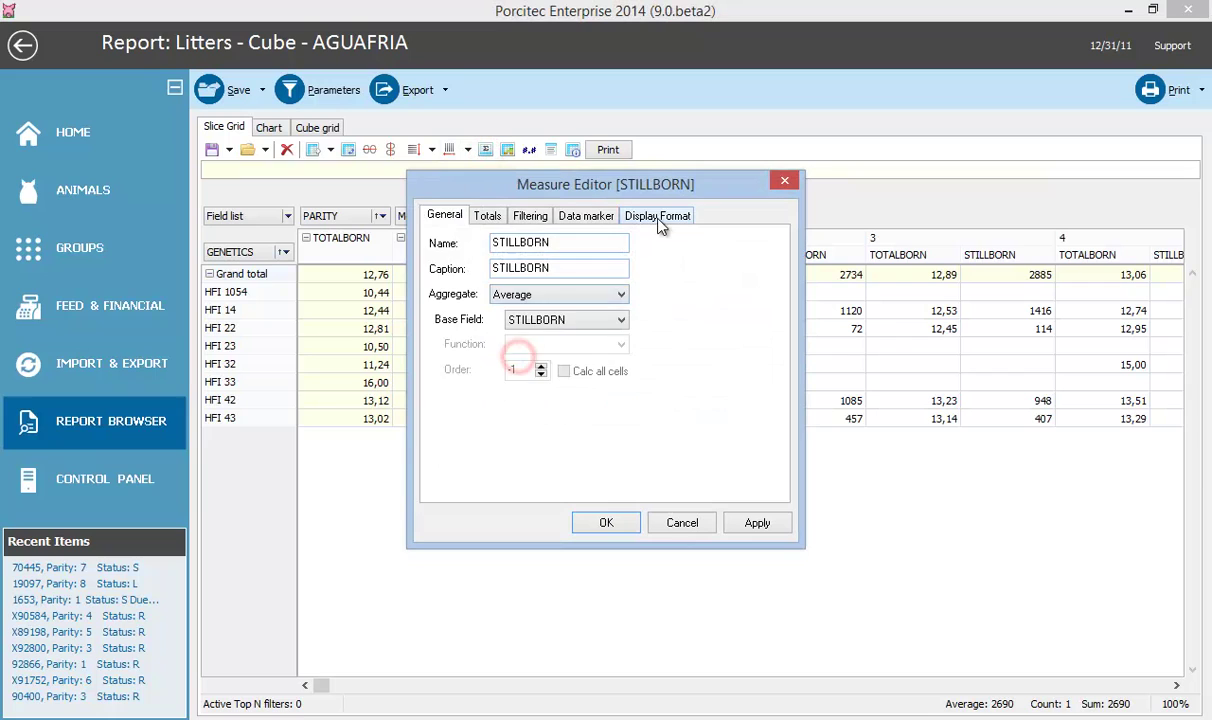
click(650, 215)
click(645, 281)
click(603, 522)
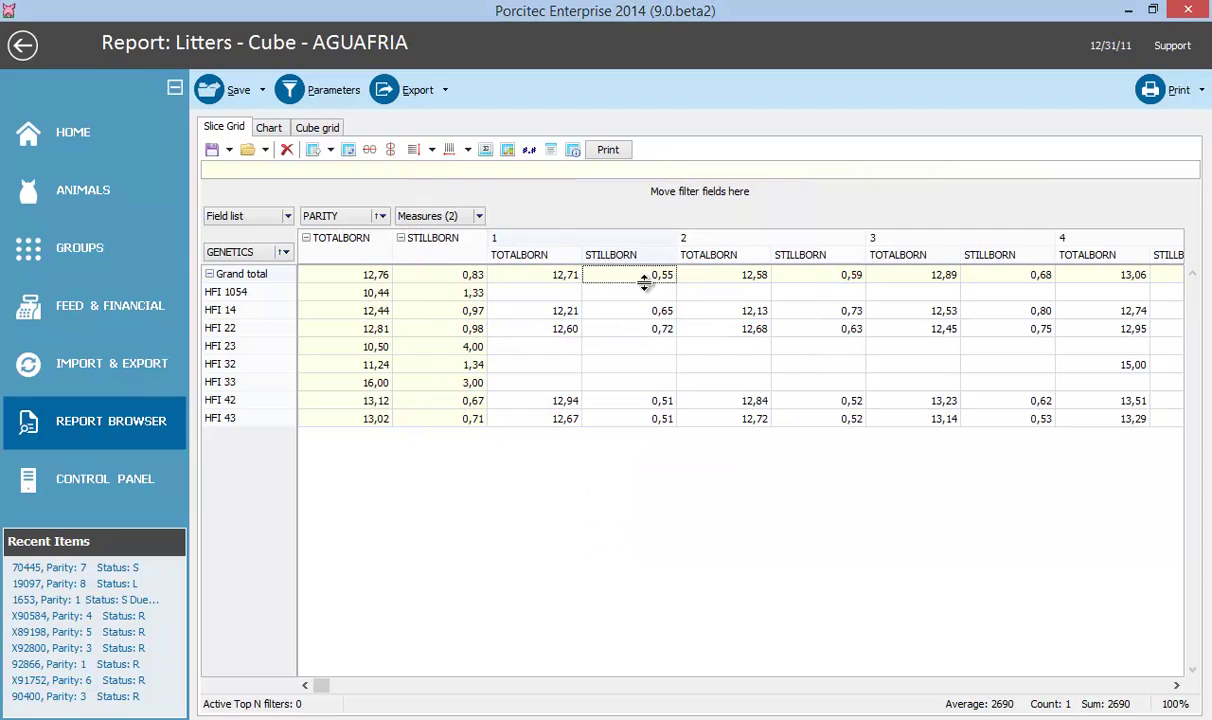
- Hide the STILLBORN measure and place the measures back ahead of PARITY in the column area
click(479, 216)
click(403, 252)
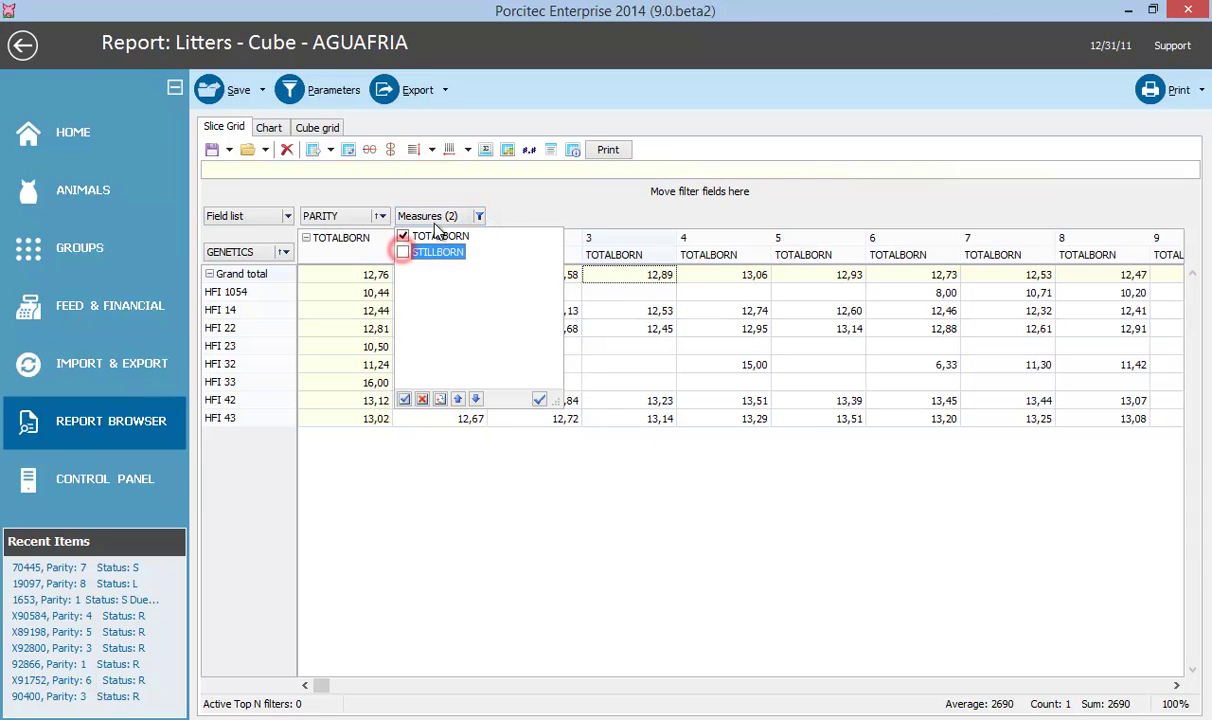
drag(435, 217, 318, 217)
click(378, 512)
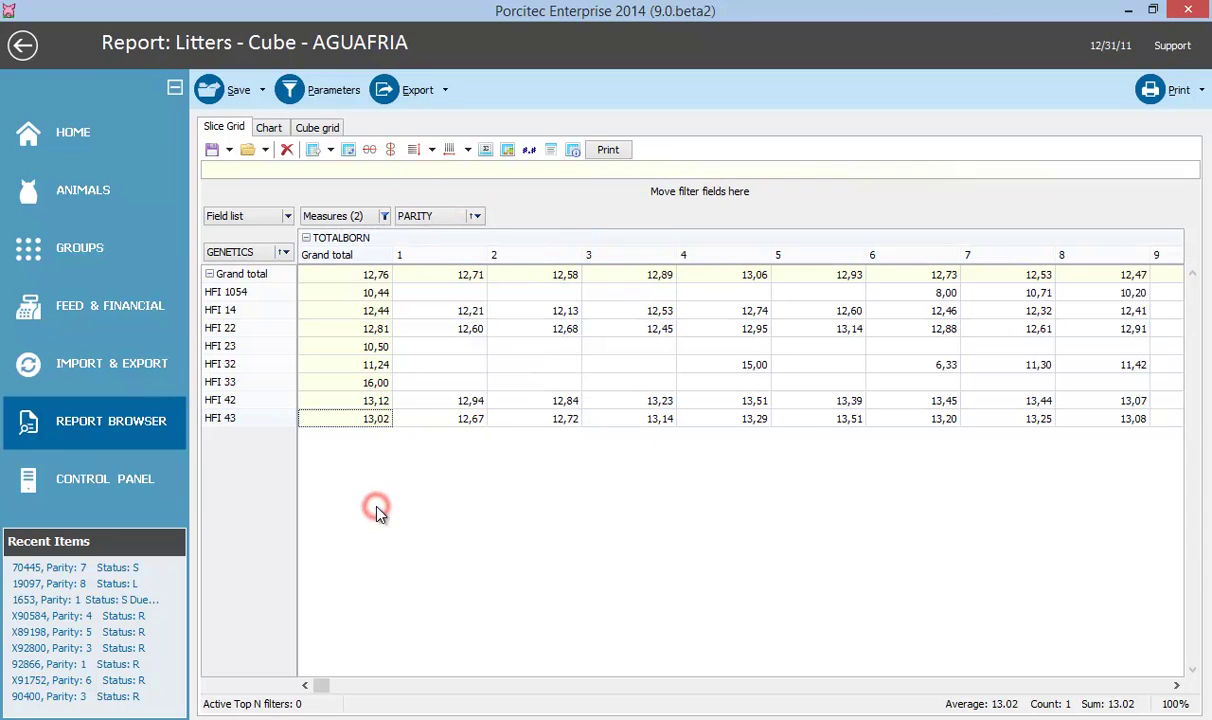
- Filter the GENETICS rows to exclude HFI 32, HFI 33, HFI 42 and HFI 43
click(284, 252)
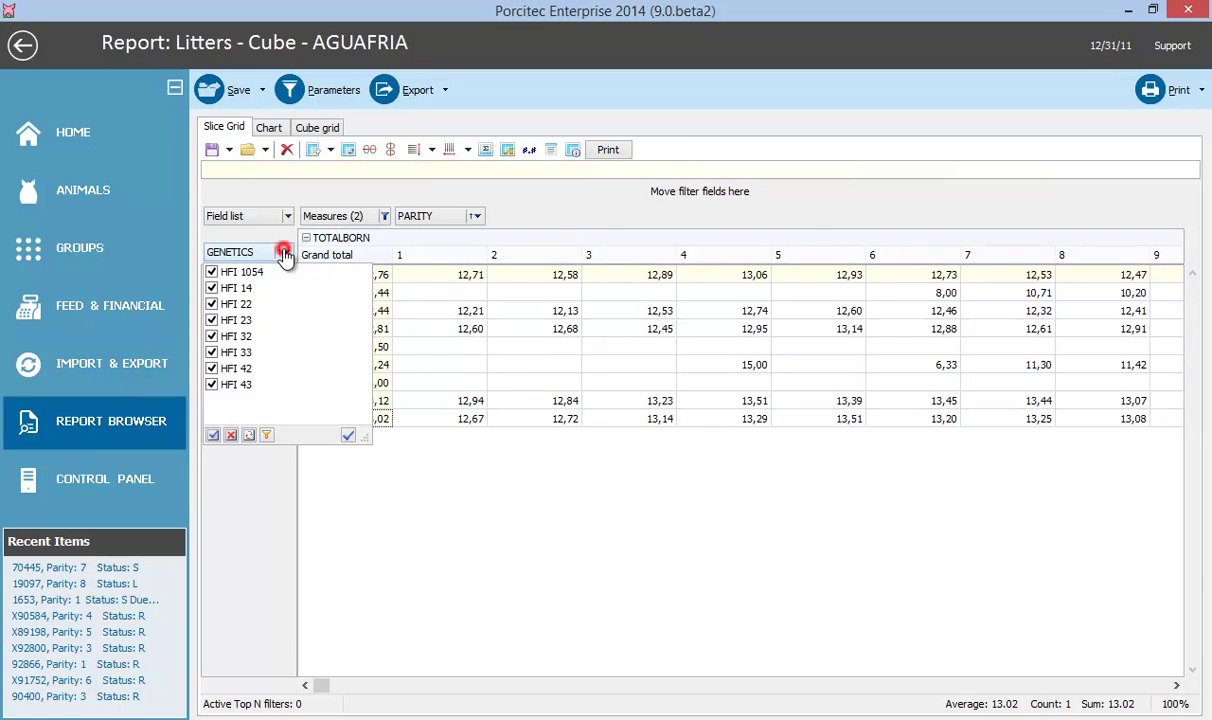
click(213, 390)
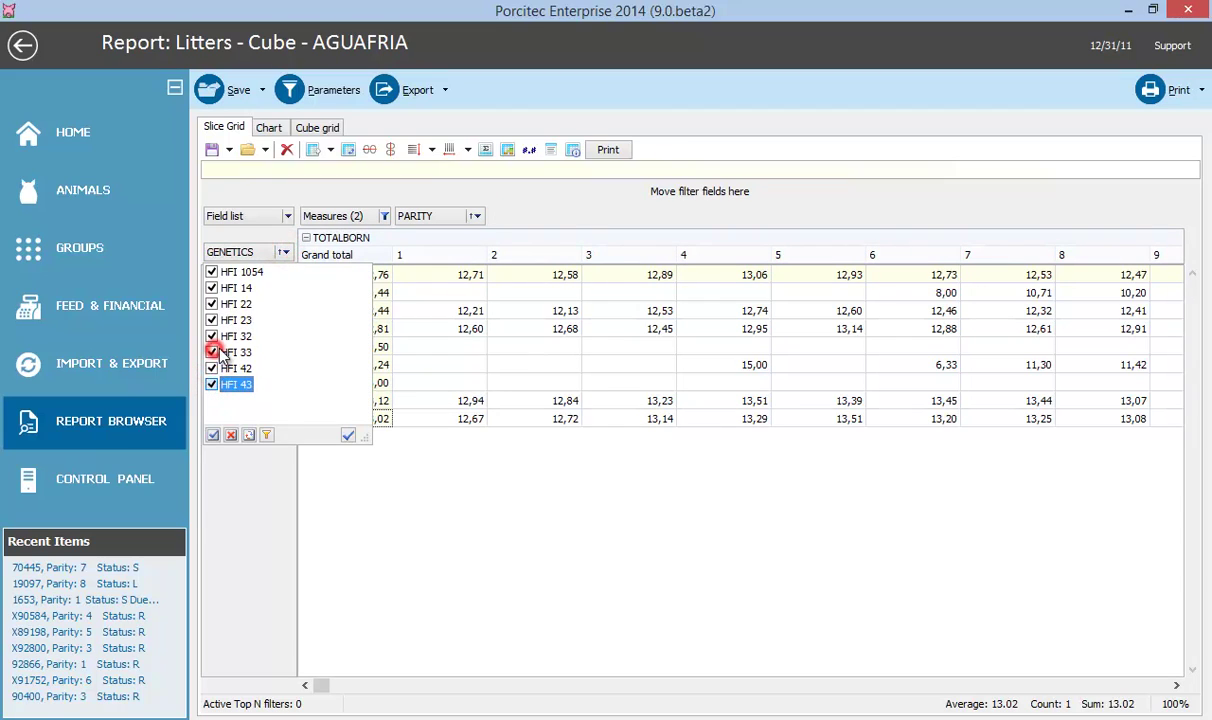
click(212, 352)
click(212, 336)
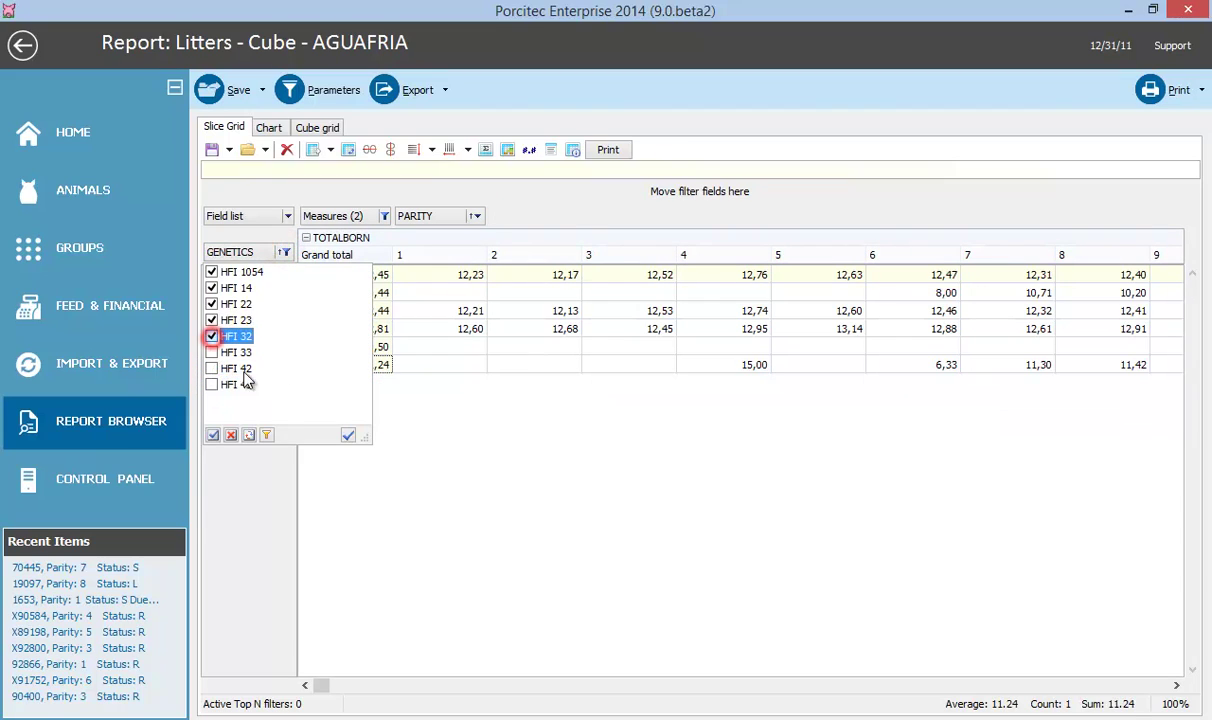
click(450, 470)
- Include HFI 32, HFI 33, HFI 42 and HFI 43 in the GENETICS filter again
click(282, 252)
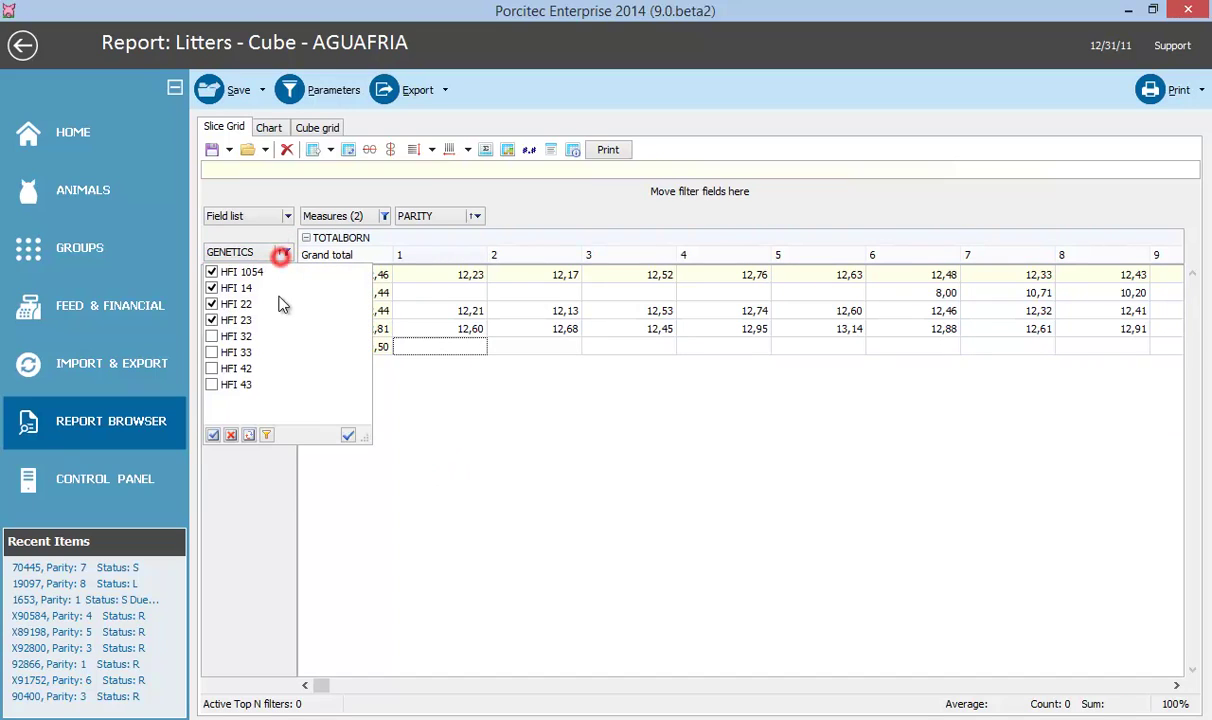
click(211, 336)
click(212, 352)
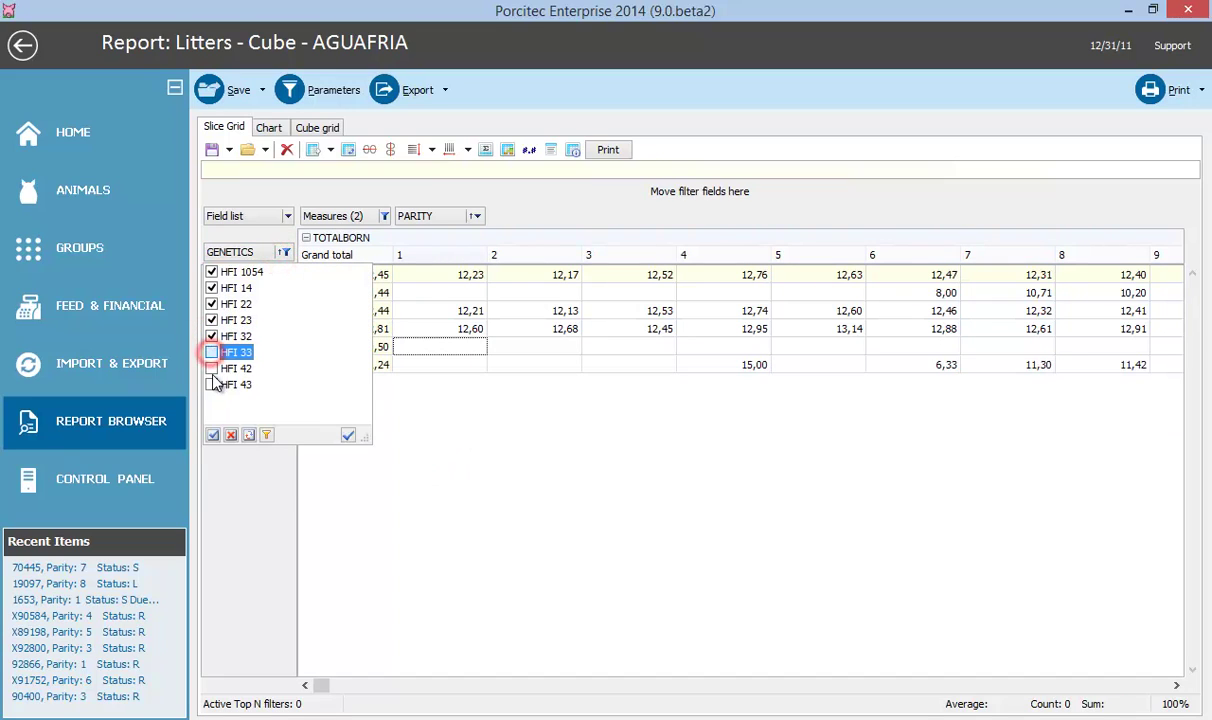
click(212, 368)
click(212, 384)
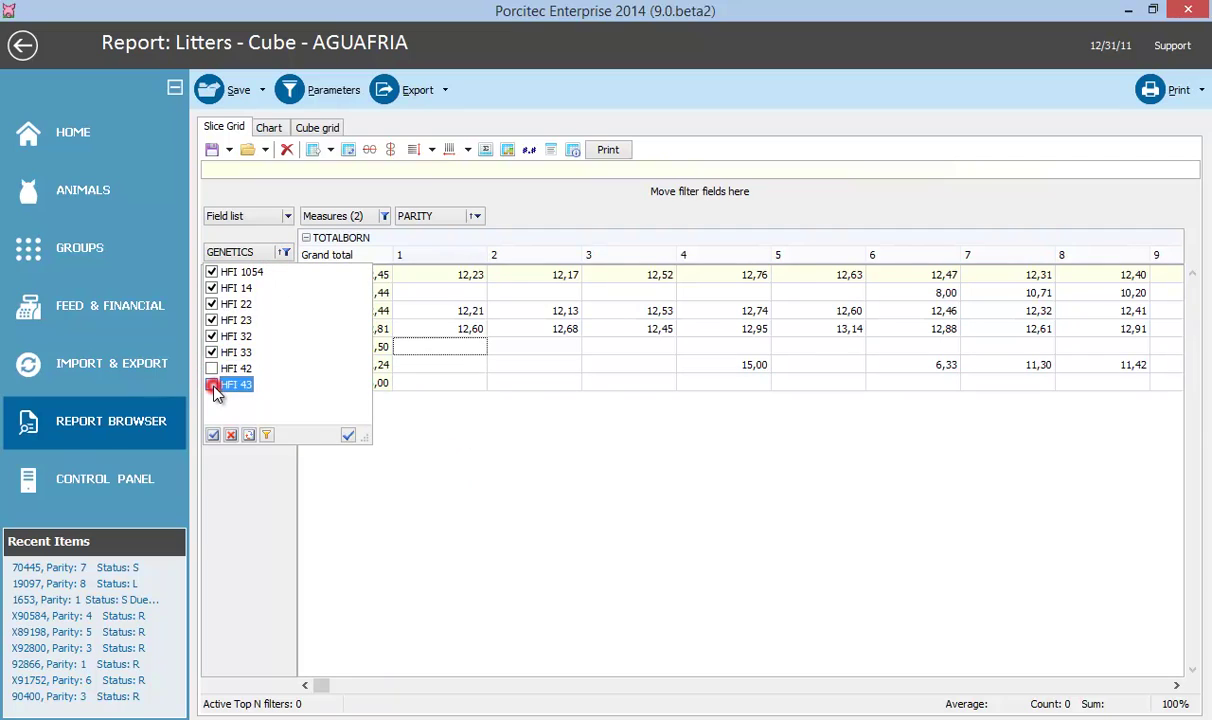
click(212, 384)
click(212, 368)
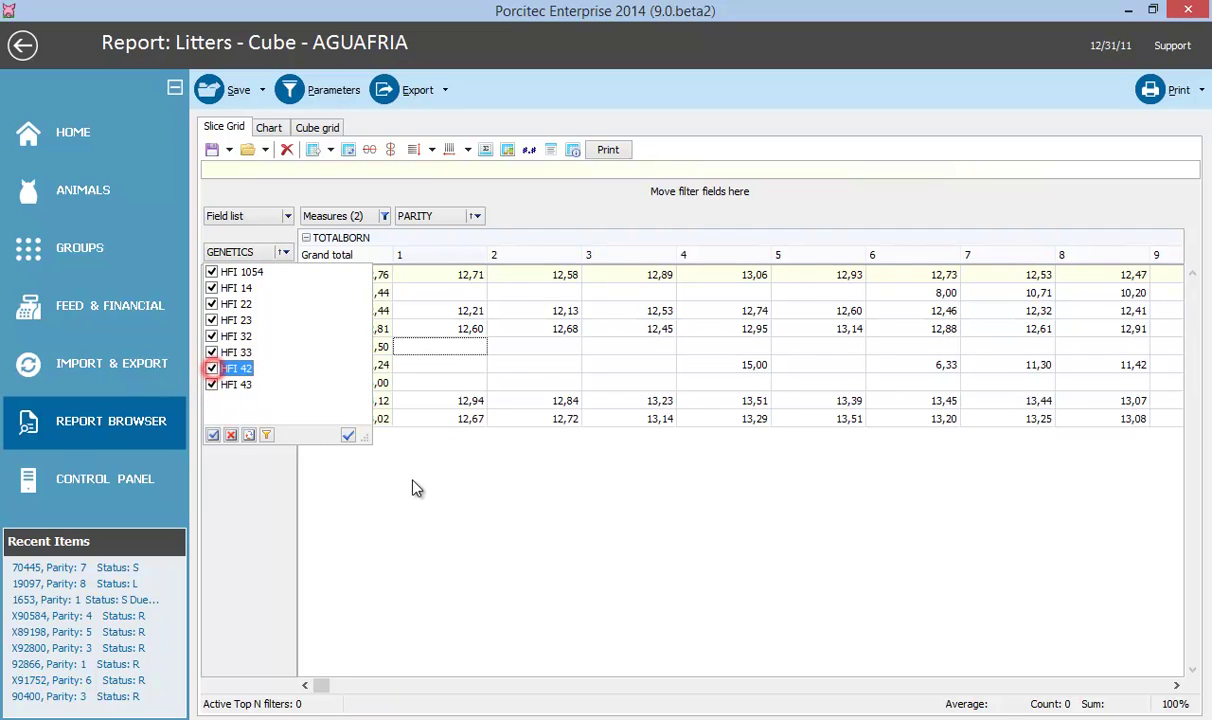
click(413, 483)
- Set up a Bar highlight rule for the TOTALBORN measure with Lime bar color and clLime frame color
click(459, 310)
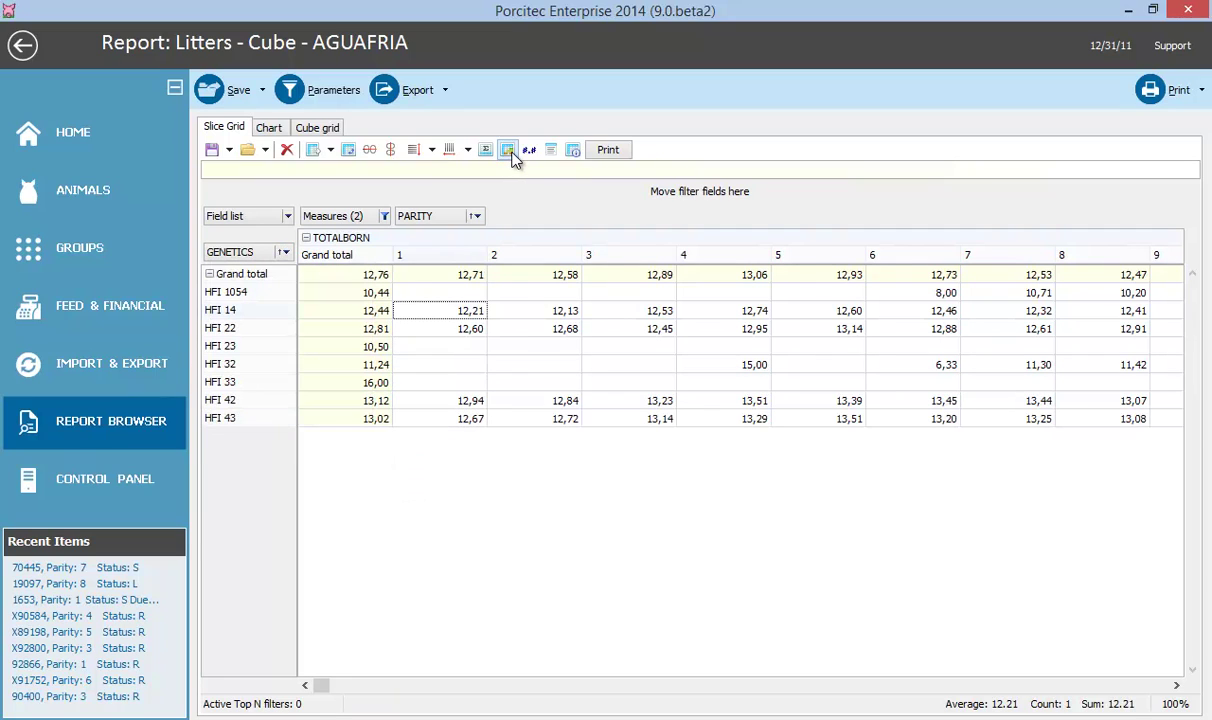
click(511, 152)
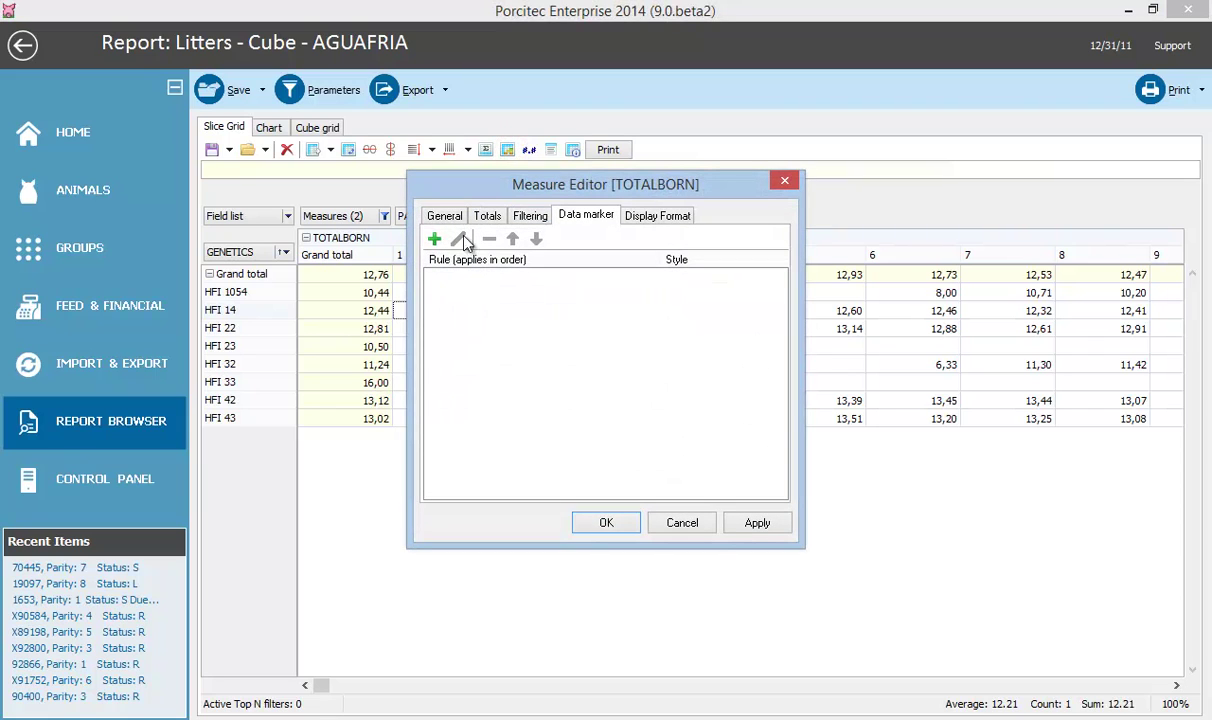
click(437, 240)
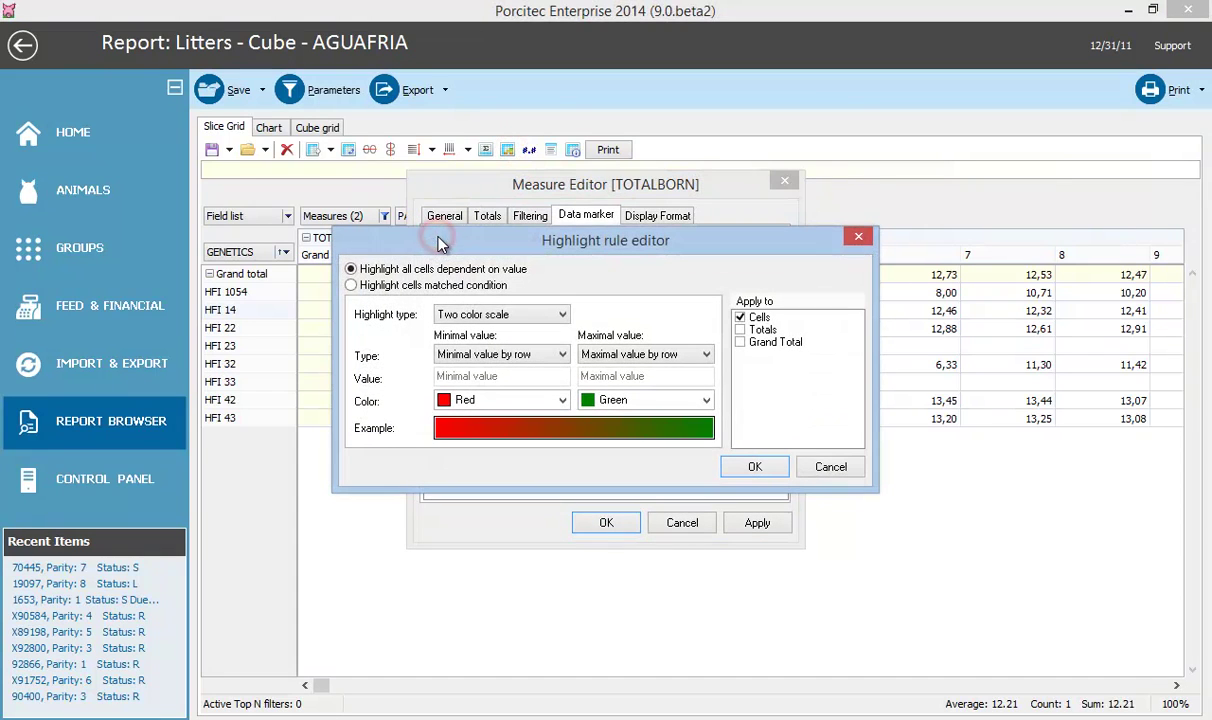
click(504, 315)
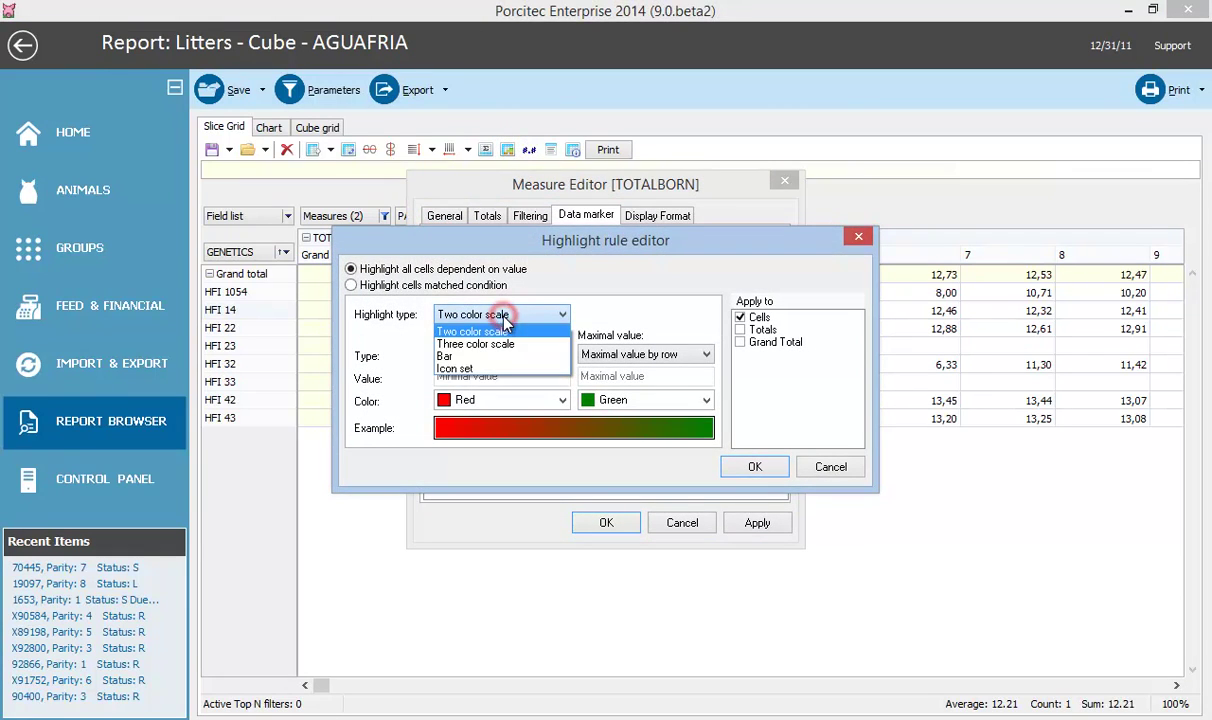
click(470, 358)
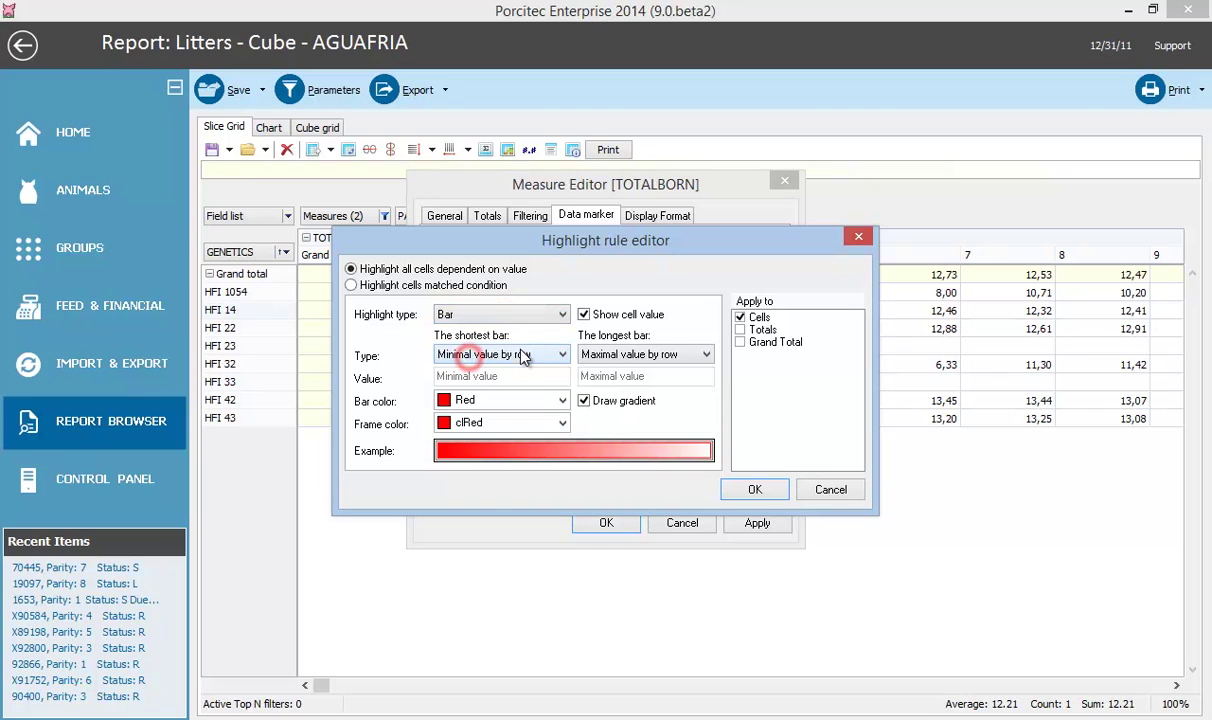
click(491, 400)
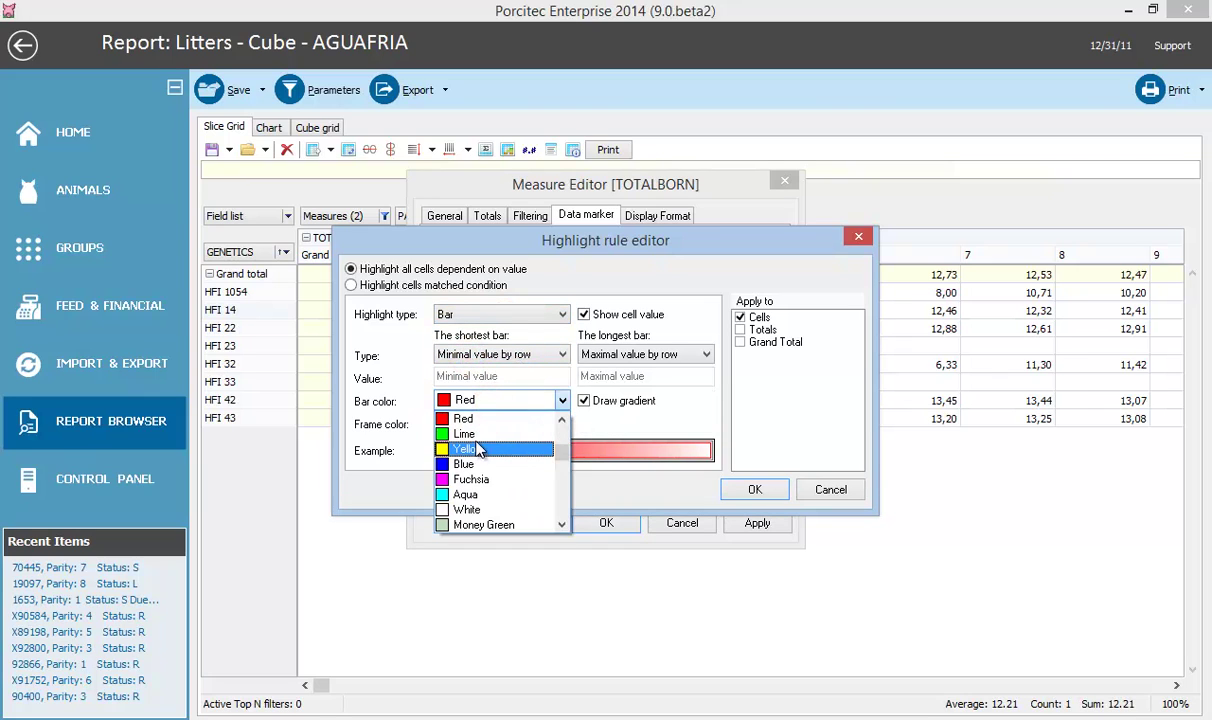
click(484, 437)
click(474, 424)
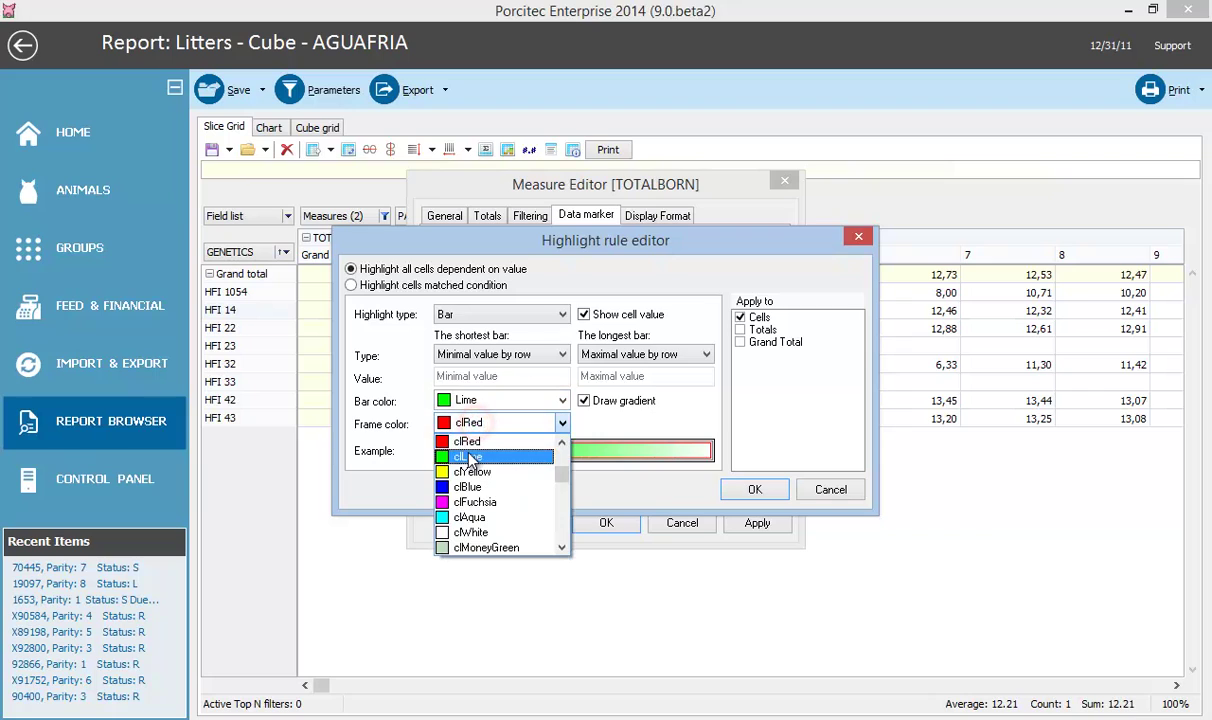
click(468, 456)
- Extend the TOTALBORN bar rule to Totals and Grand Total, and apply it to the grid
click(741, 330)
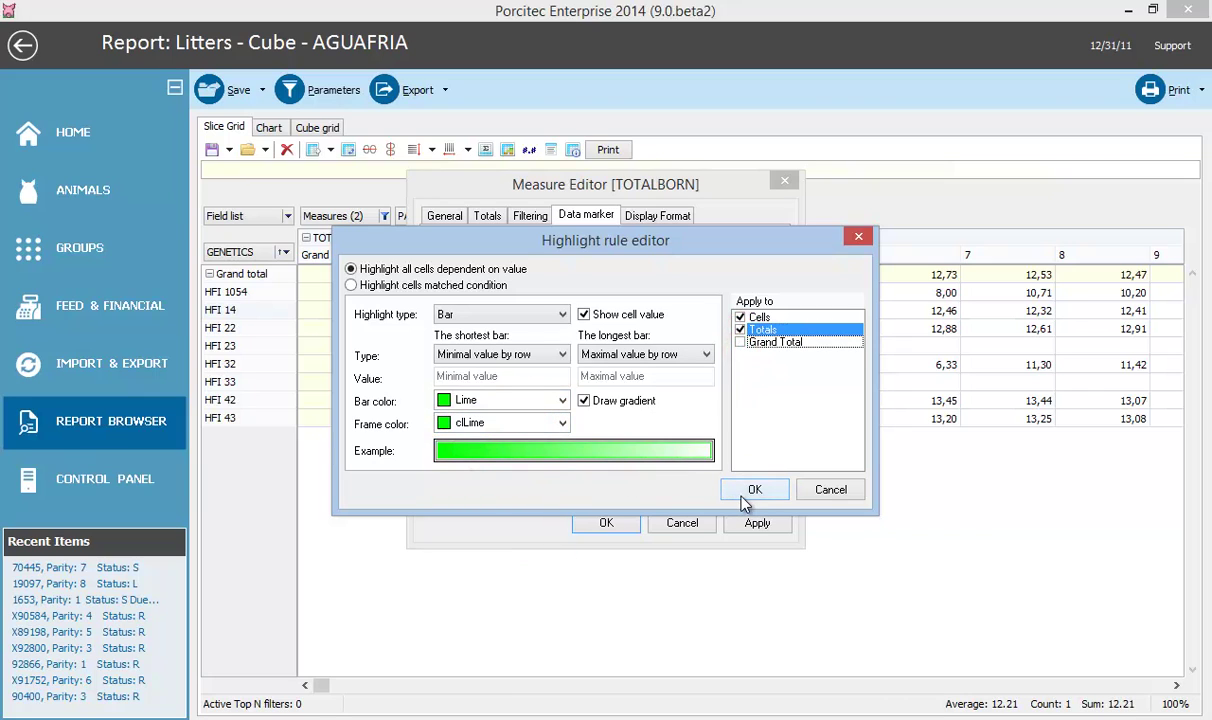
click(741, 342)
click(754, 489)
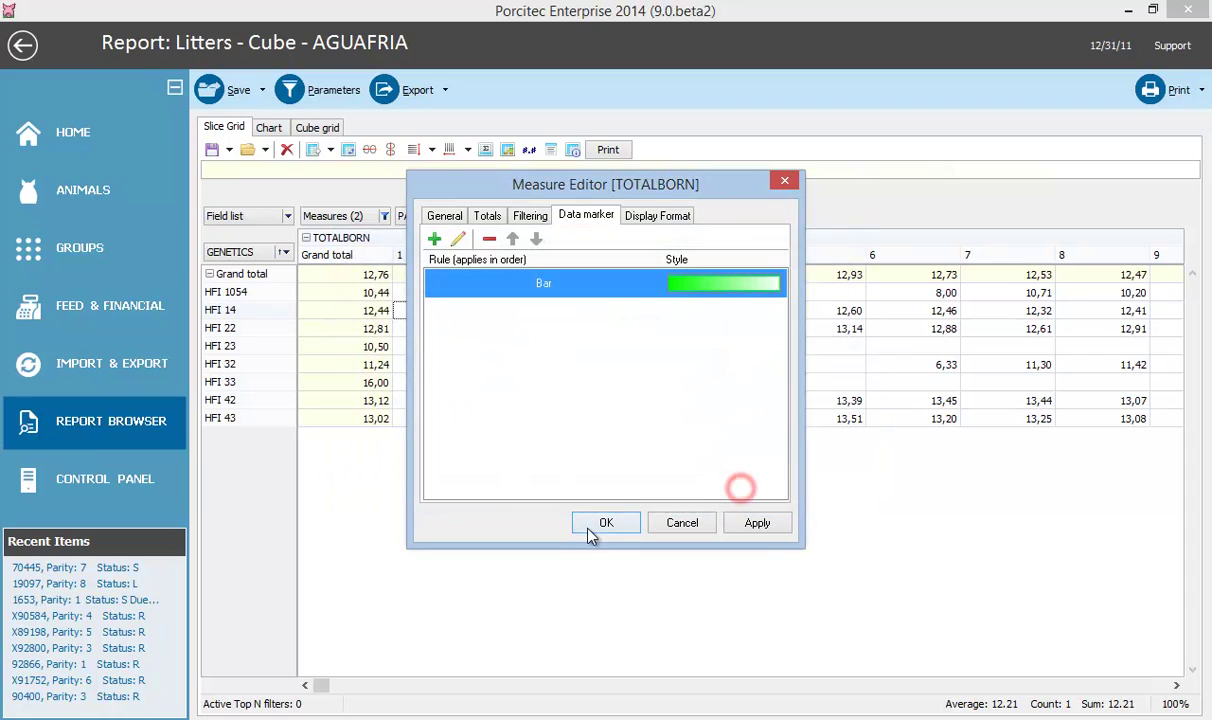
click(589, 531)
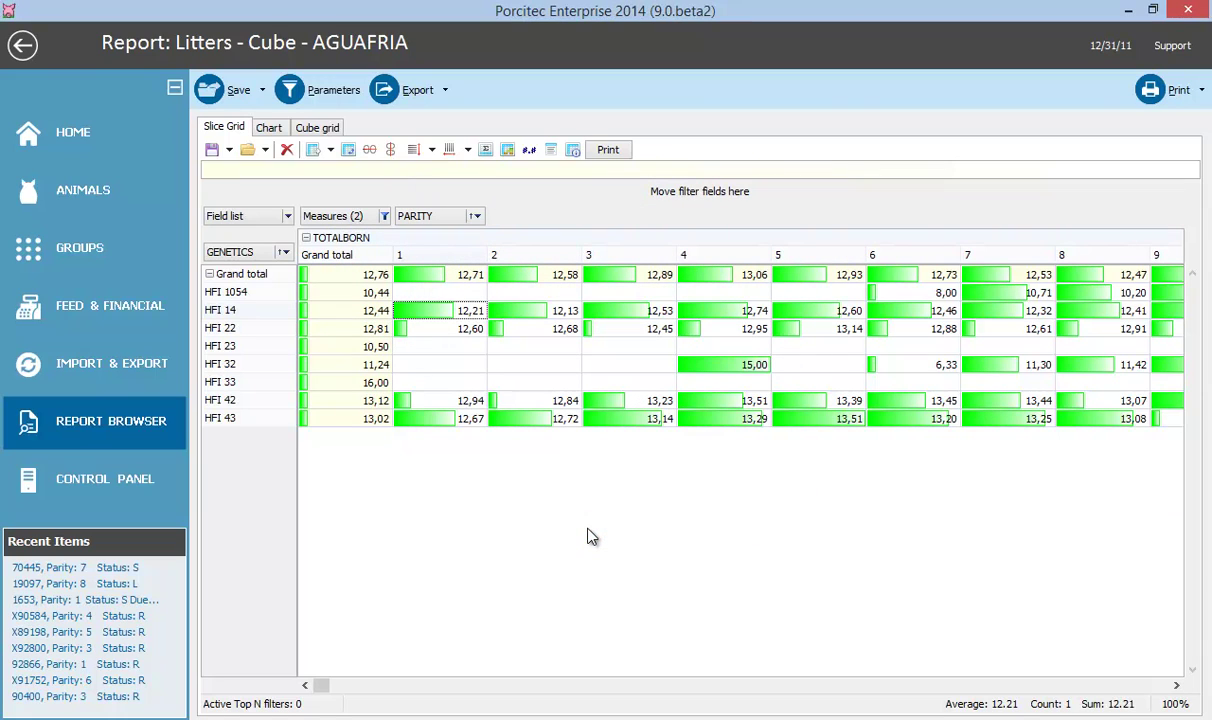
- Show the STILLBORN measure and hide TOTALBORN in the grid
click(384, 216)
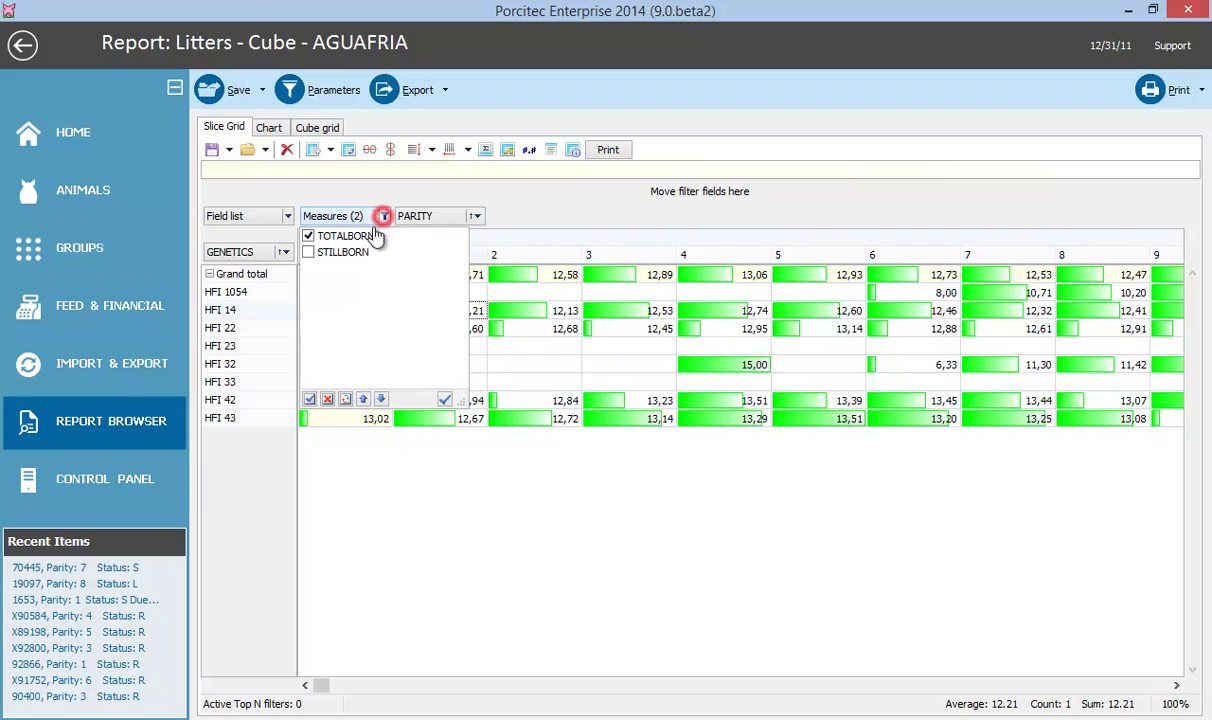
click(308, 252)
click(308, 236)
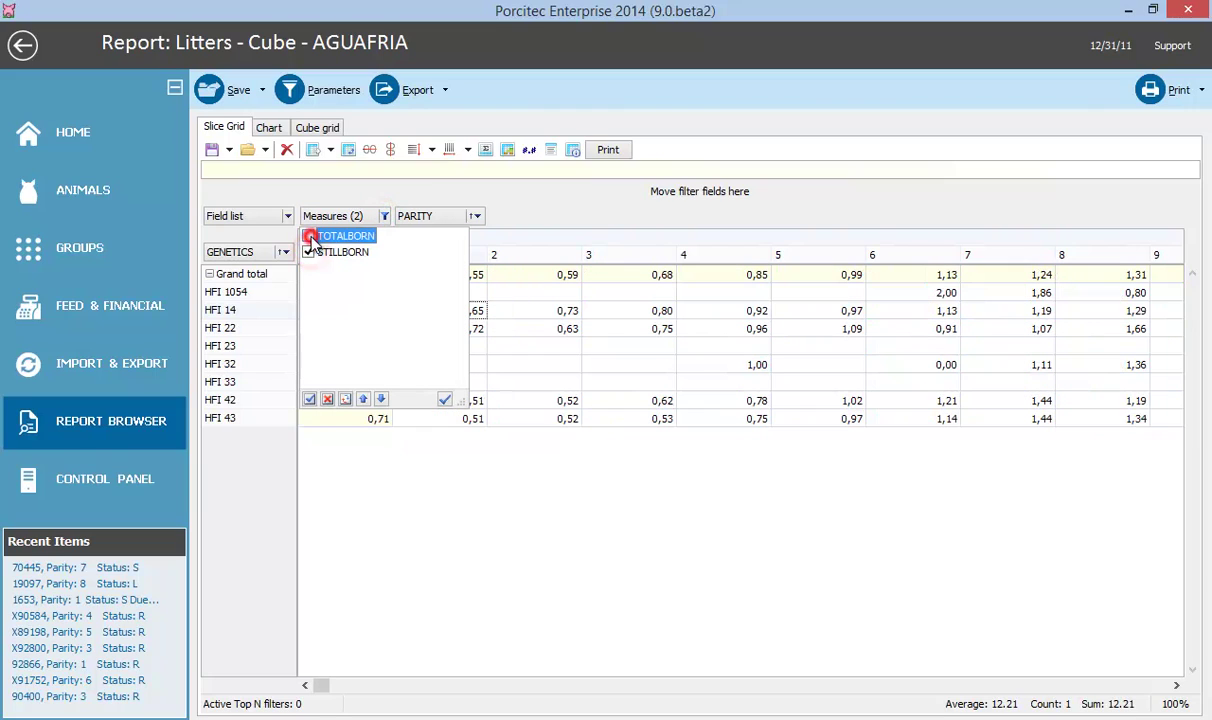
click(387, 521)
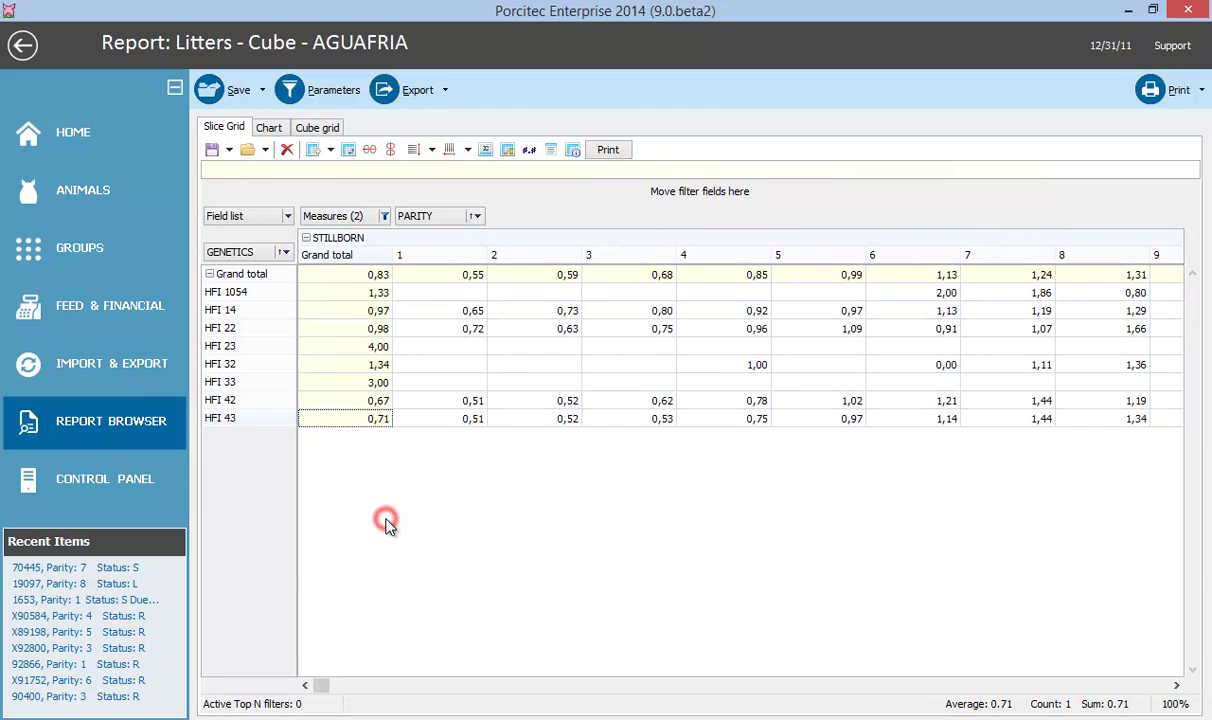
- Set up a cross, exclamation and check icon set rule for STILLBORN cells, totals and grand total, in reverse order with thresholds 1.7 and 1.1
click(508, 151)
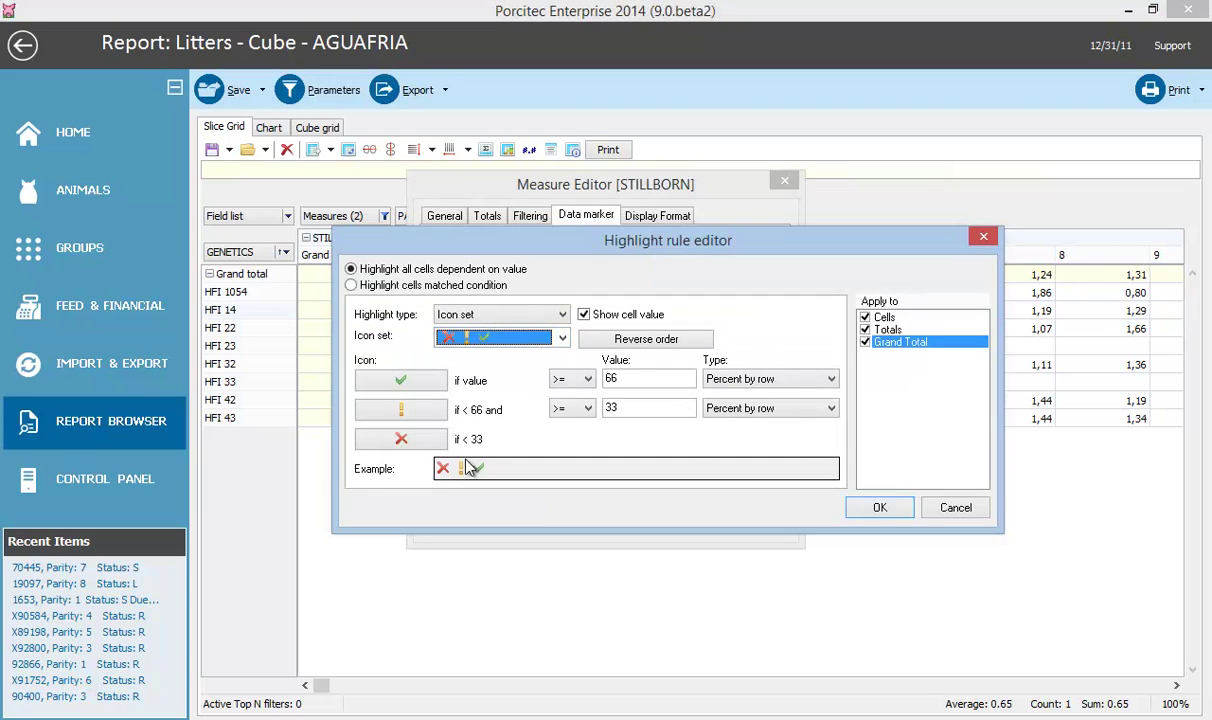
click(636, 340)
double_click(637, 378)
text(1.7)
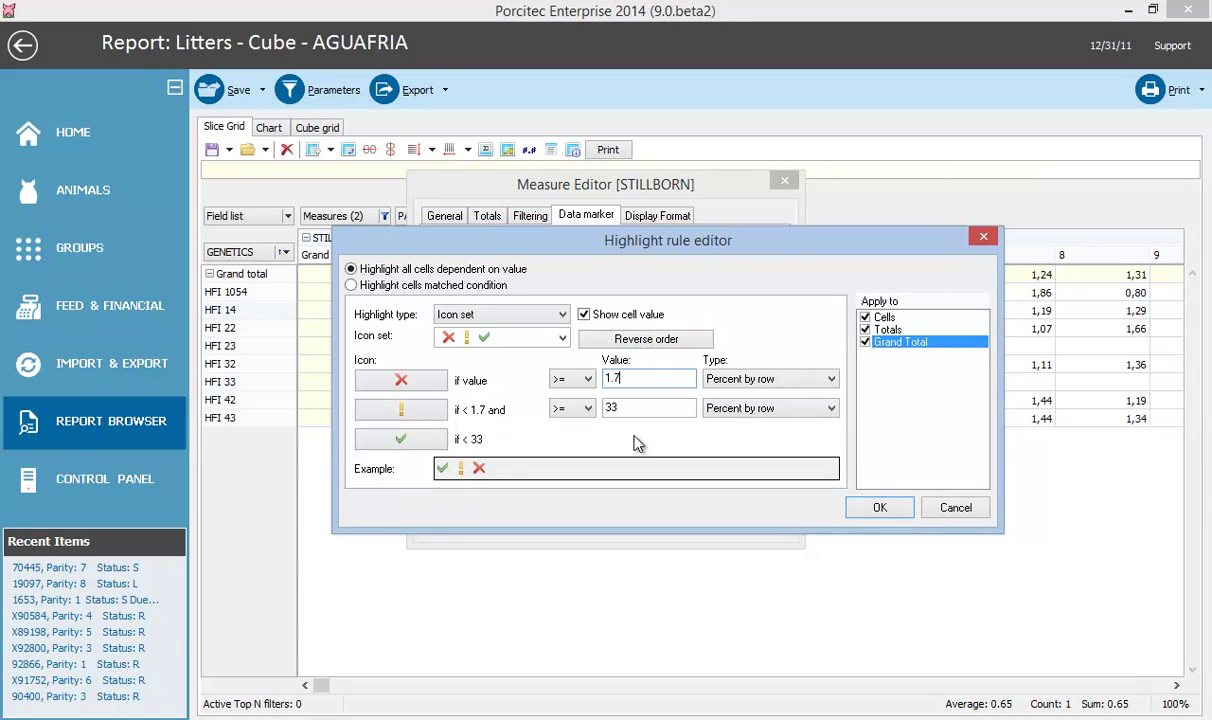
key(Tab)
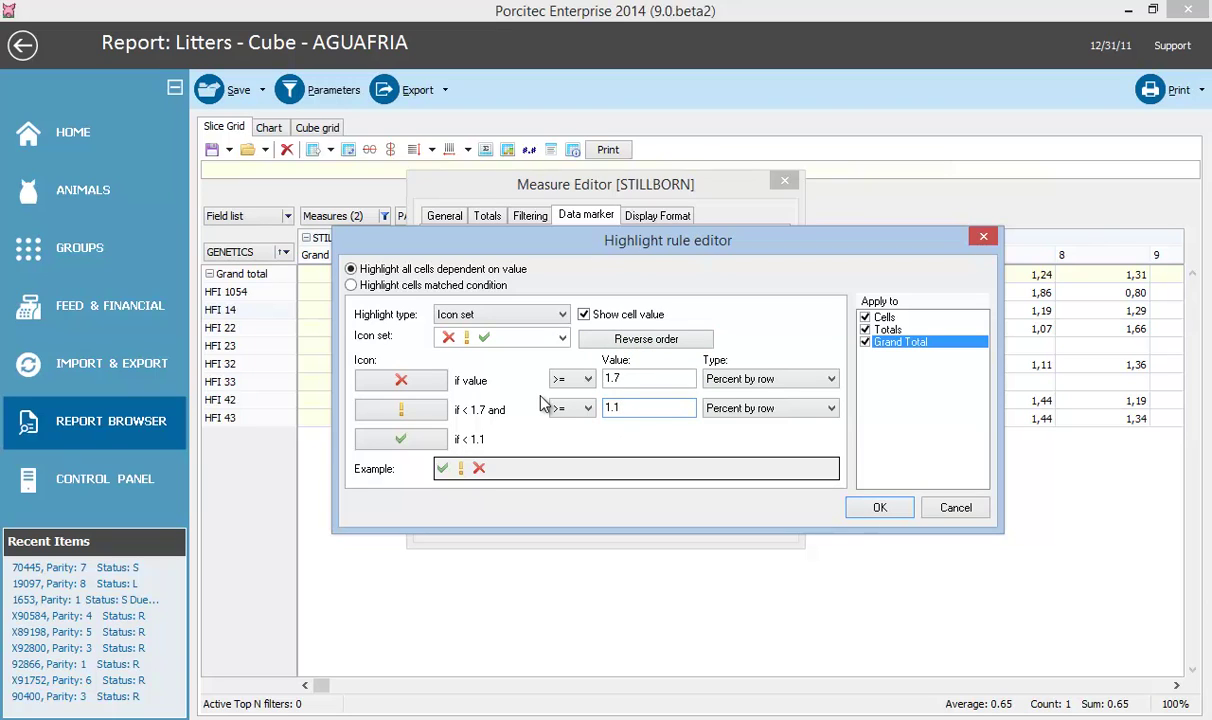
- Set both STILLBORN icon thresholds to the Number type and apply the rule to the grid
click(762, 379)
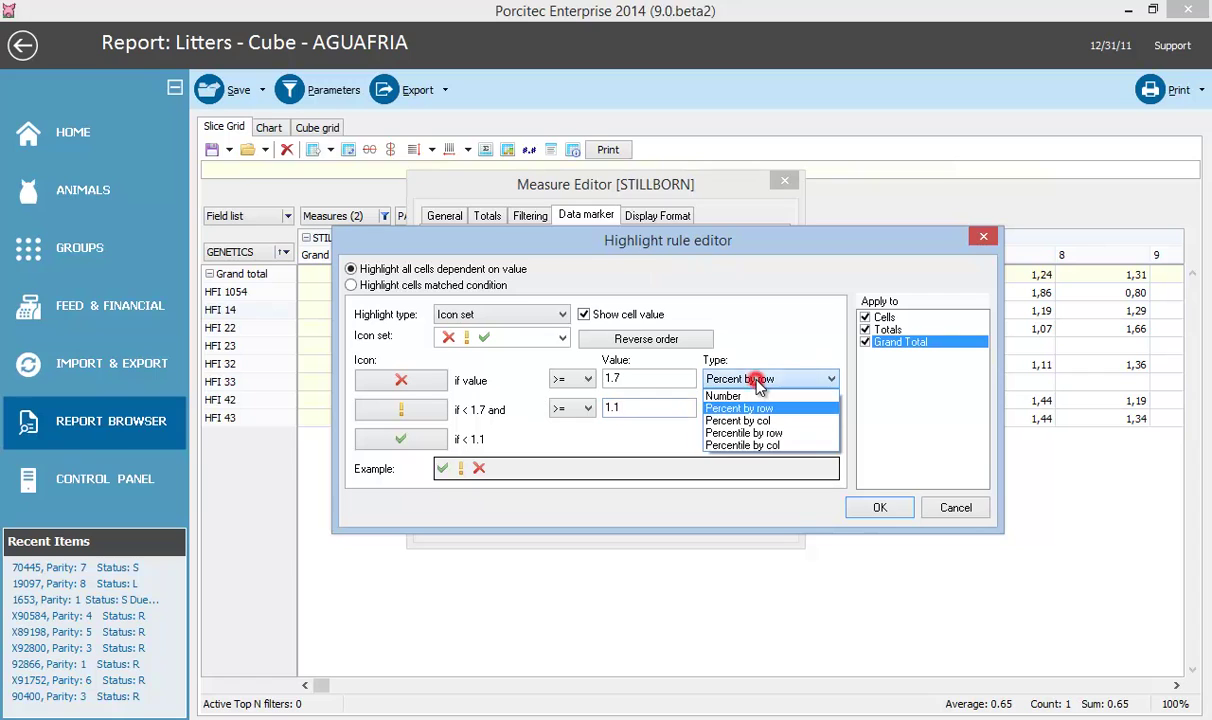
click(752, 397)
click(749, 407)
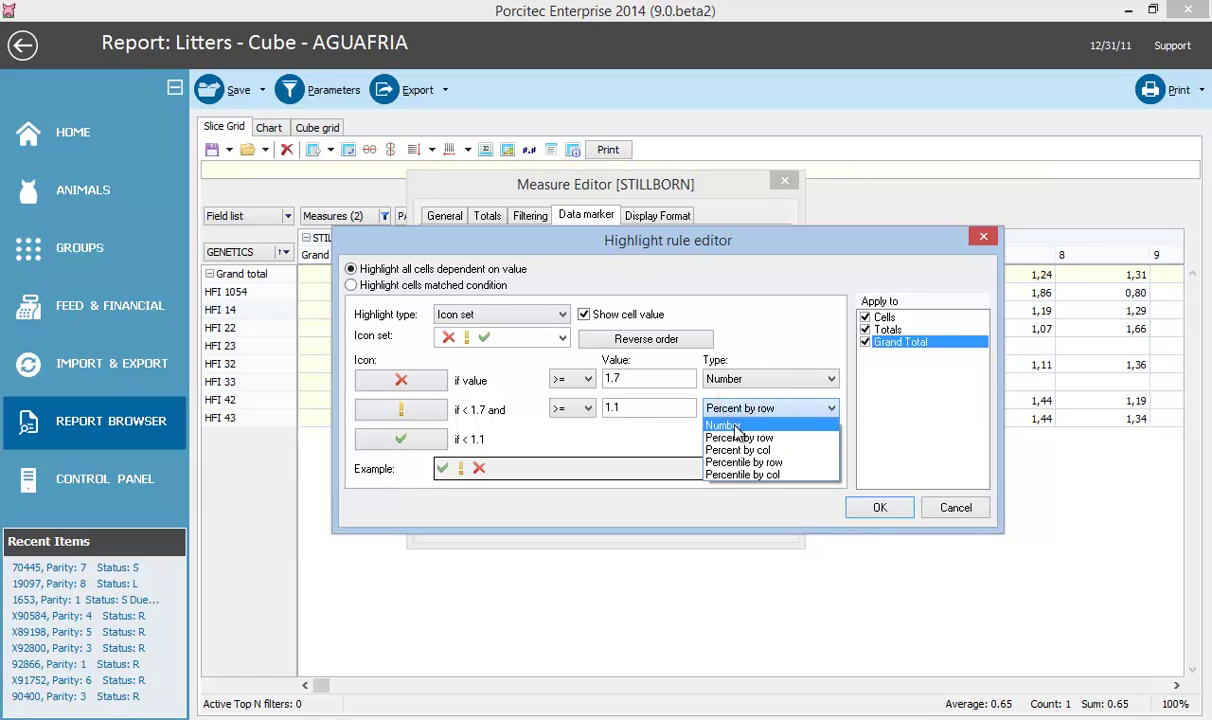
click(733, 425)
click(879, 507)
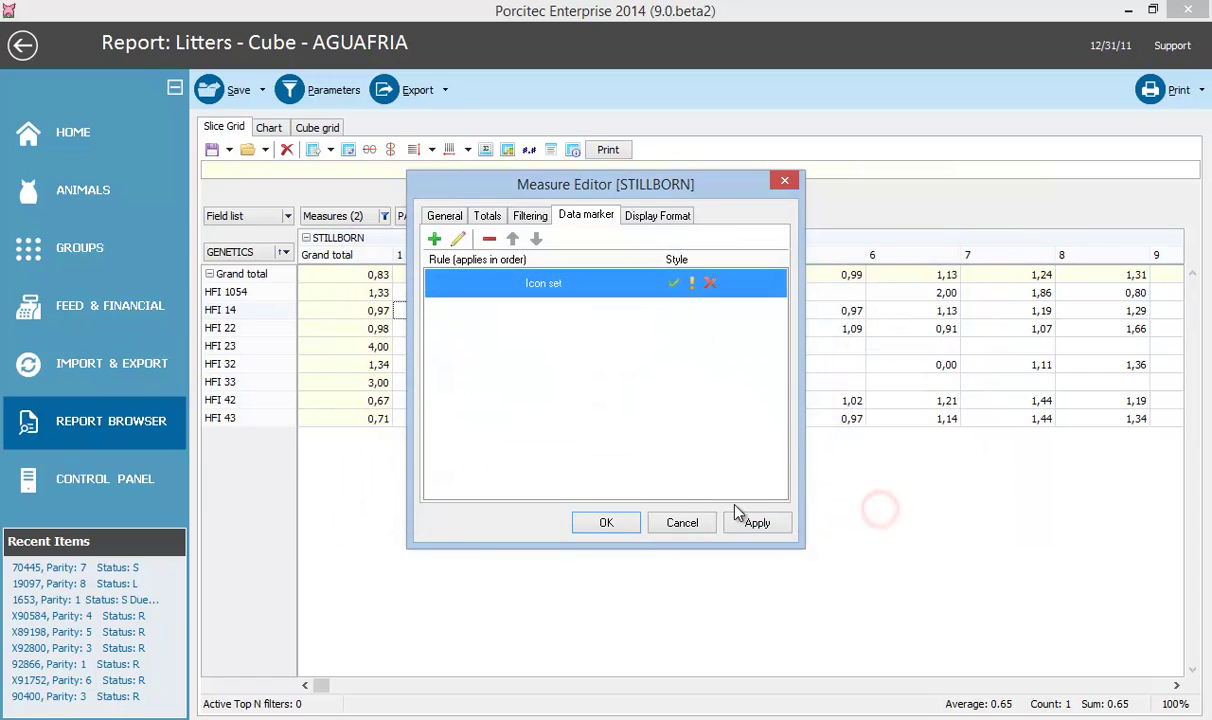
click(600, 523)
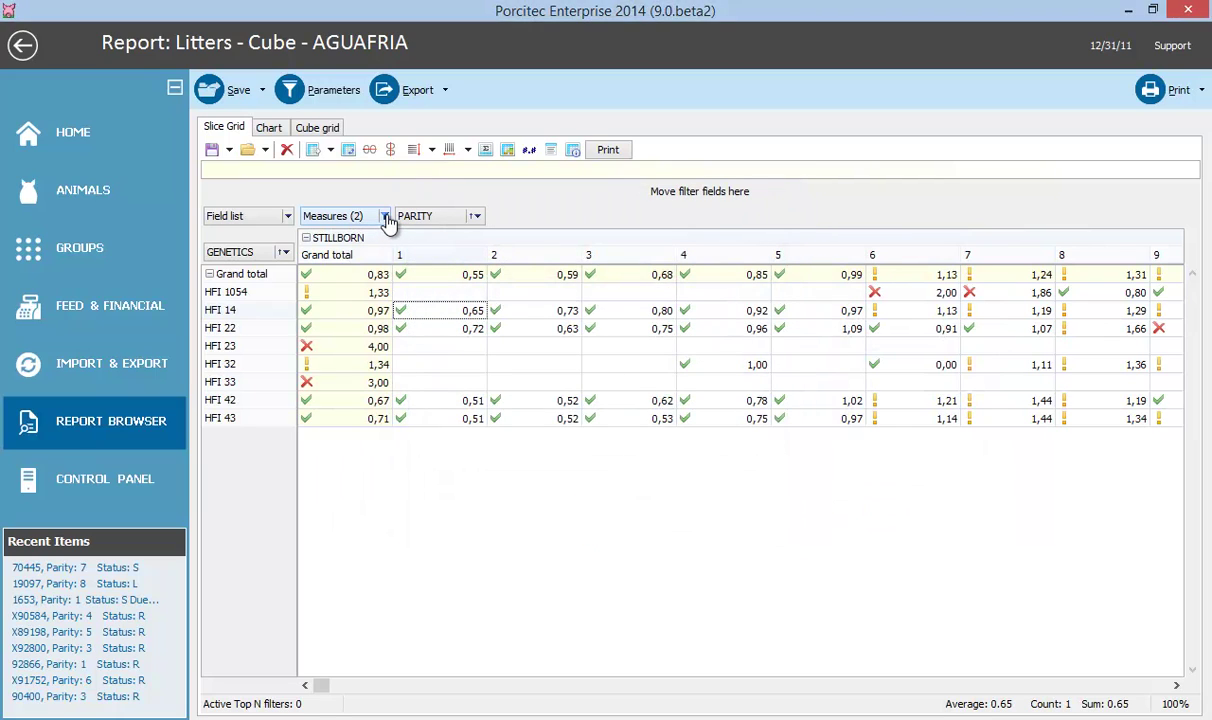
- Show TOTALBORN together with STILLBORN, and place PARITY ahead of the measures in the column area
click(384, 216)
click(308, 236)
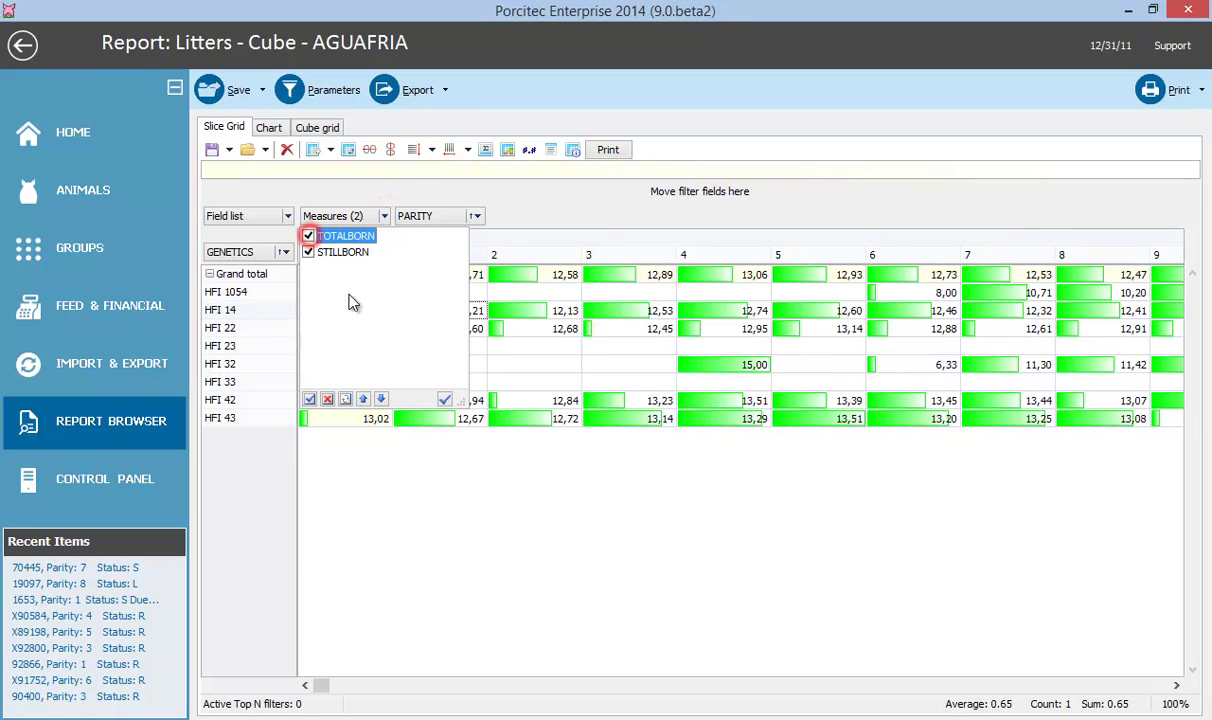
click(456, 487)
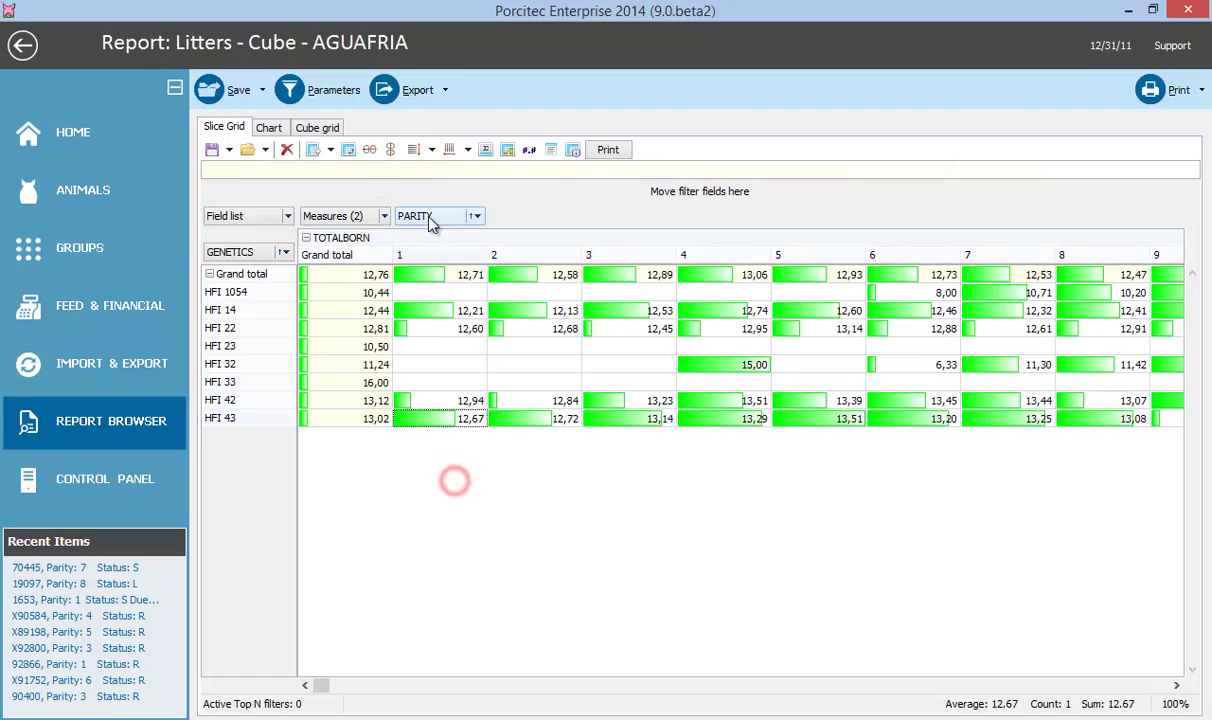
drag(425, 216, 320, 218)
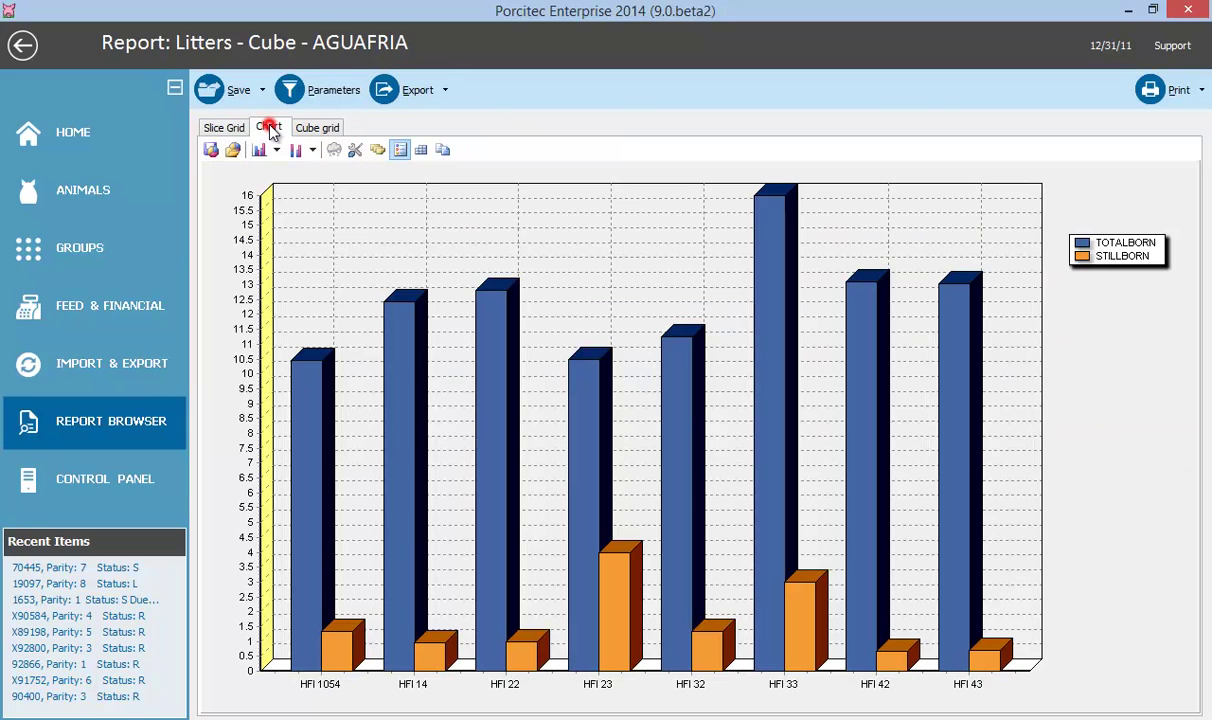
- Display the report's chart in Area style, and open the cube grid of underlying records
click(266, 129)
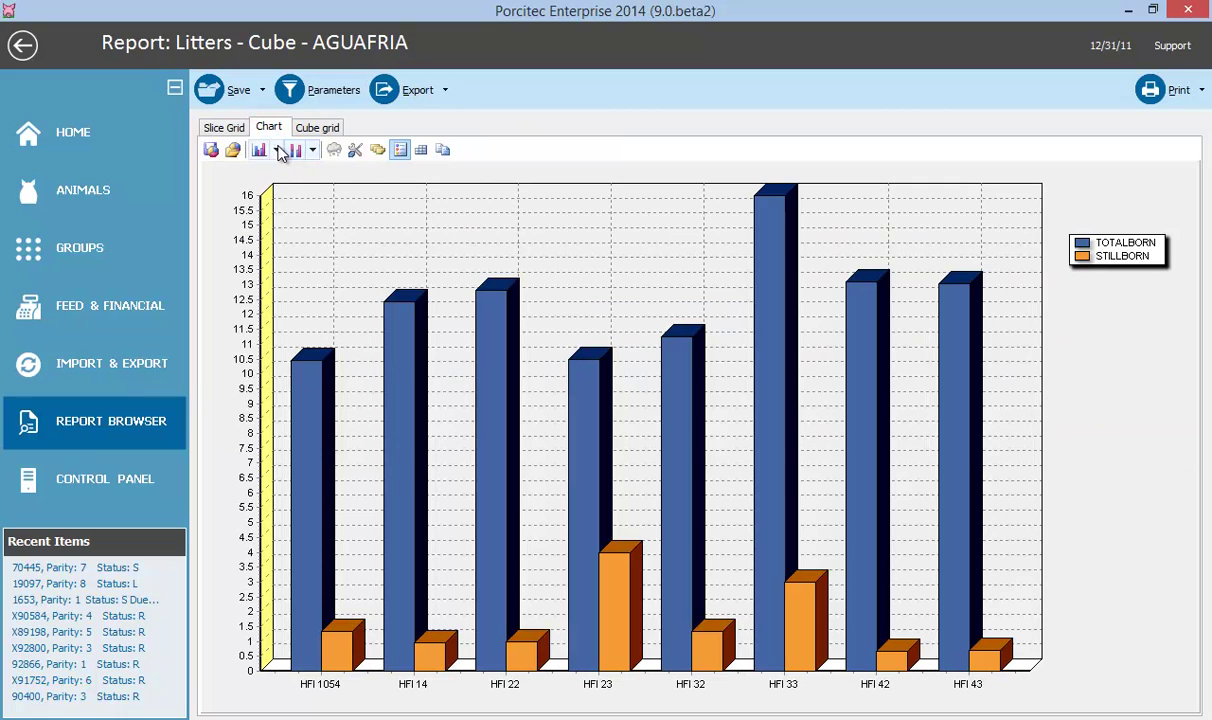
click(277, 150)
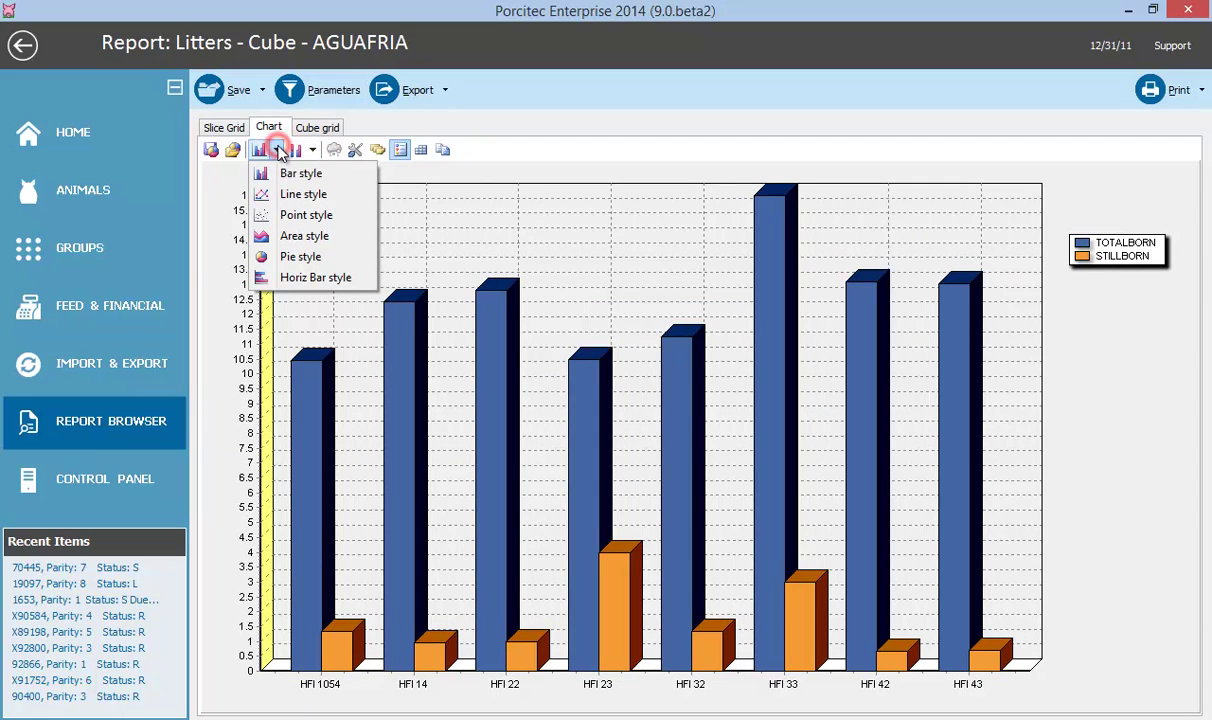
click(293, 240)
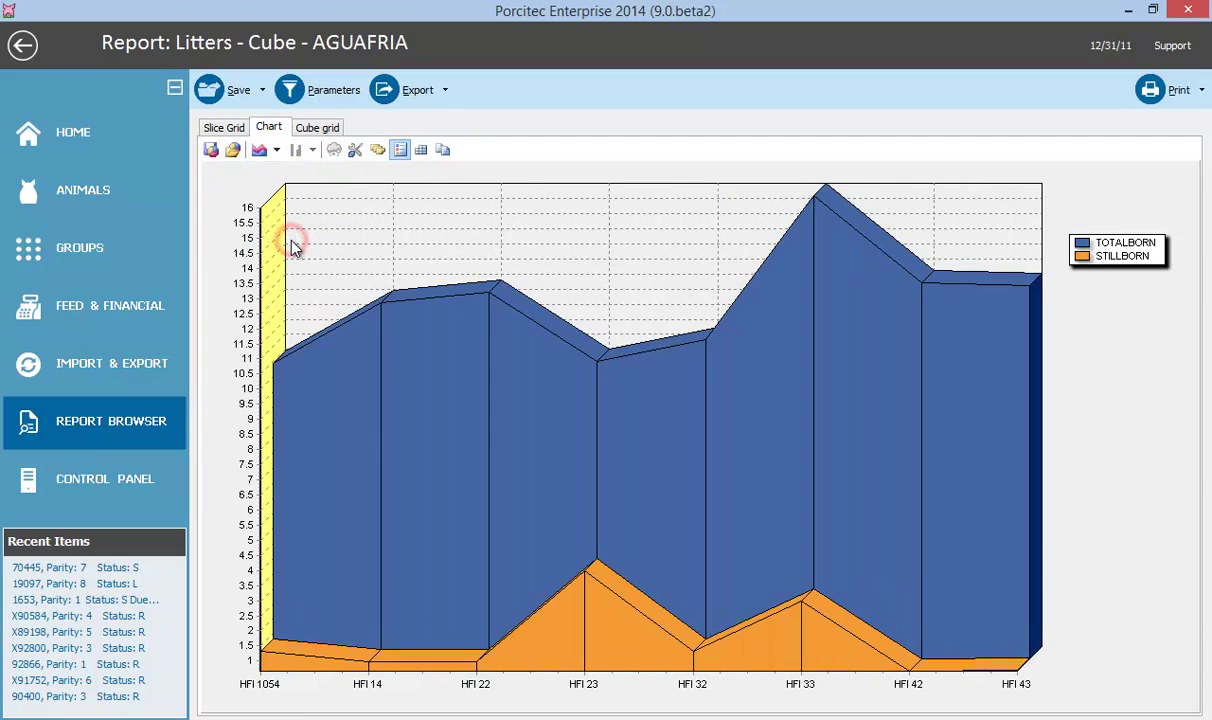
click(317, 127)
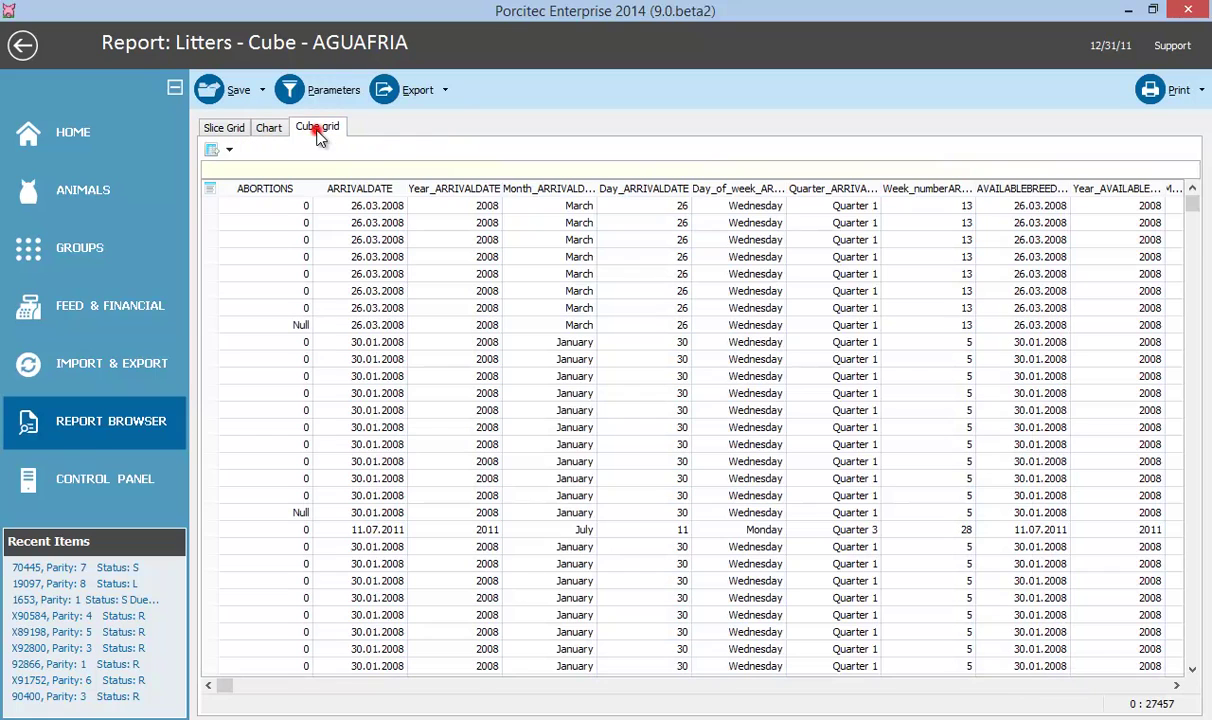